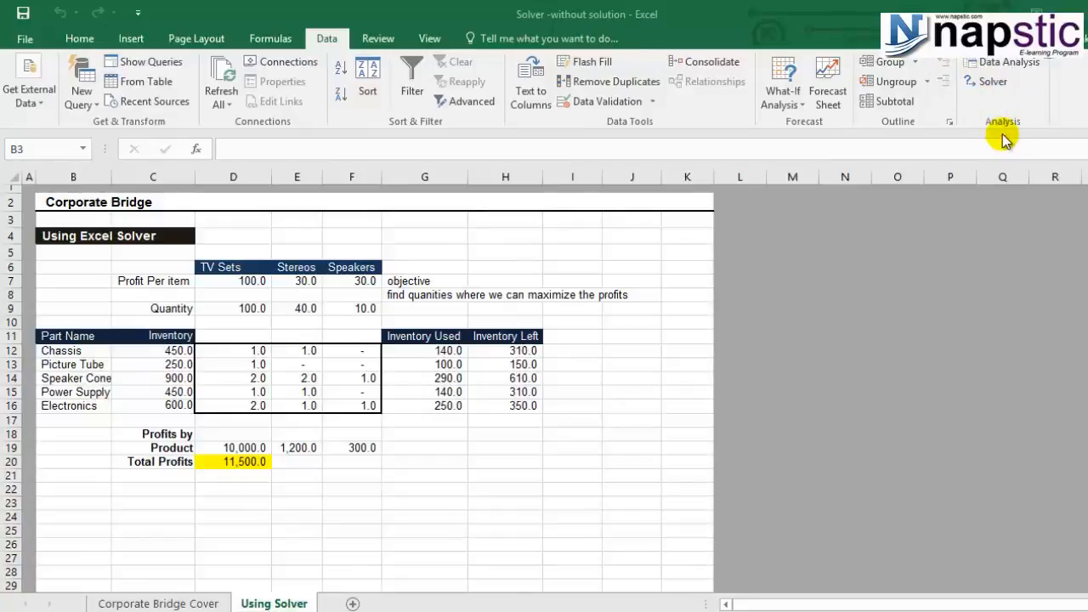
Step: Open the Excel add-ins manager from the program options and confirm it with Analysis ToolPak and Solver Add-in enabled
click(25, 43)
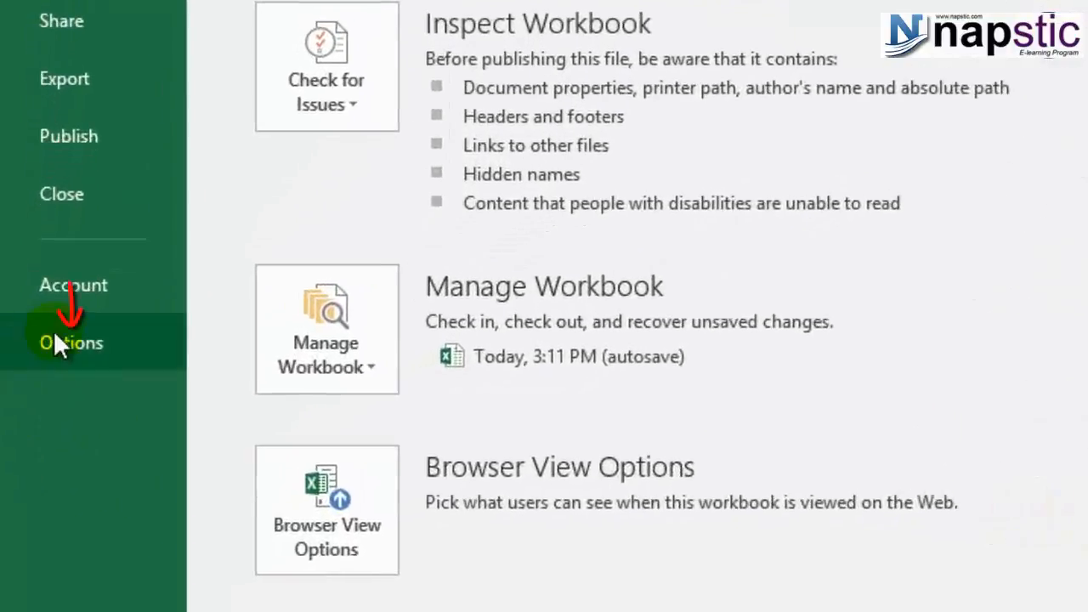
click(55, 342)
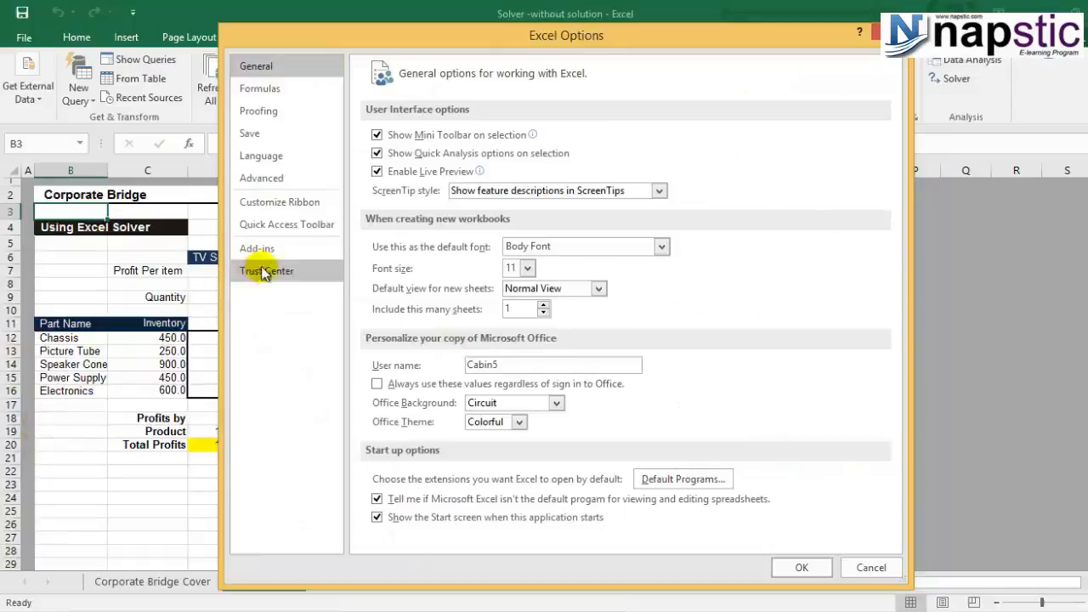
click(266, 248)
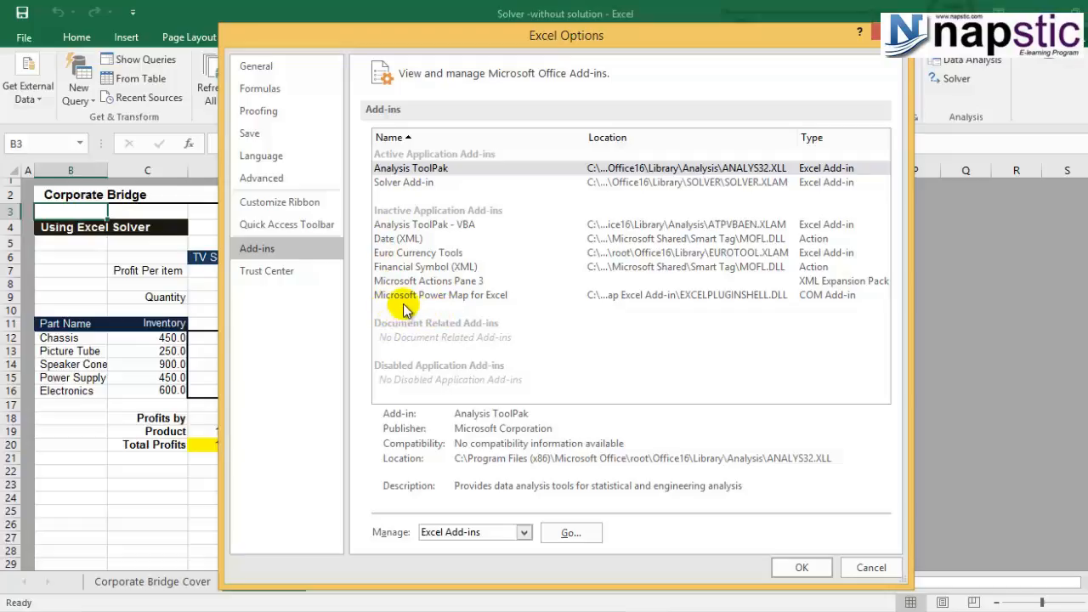
click(568, 532)
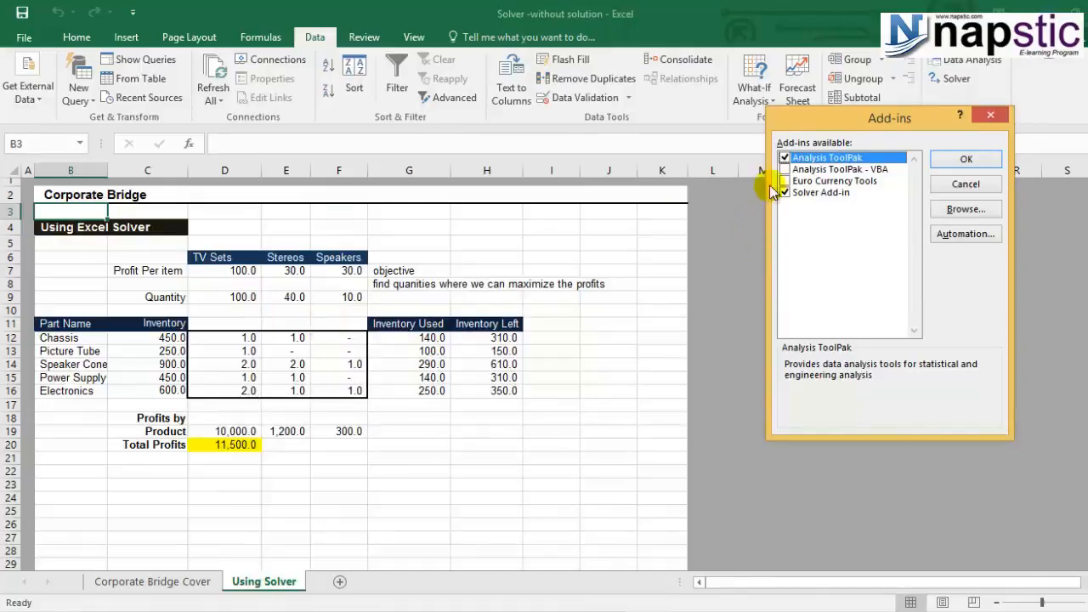
drag(805, 121, 704, 163)
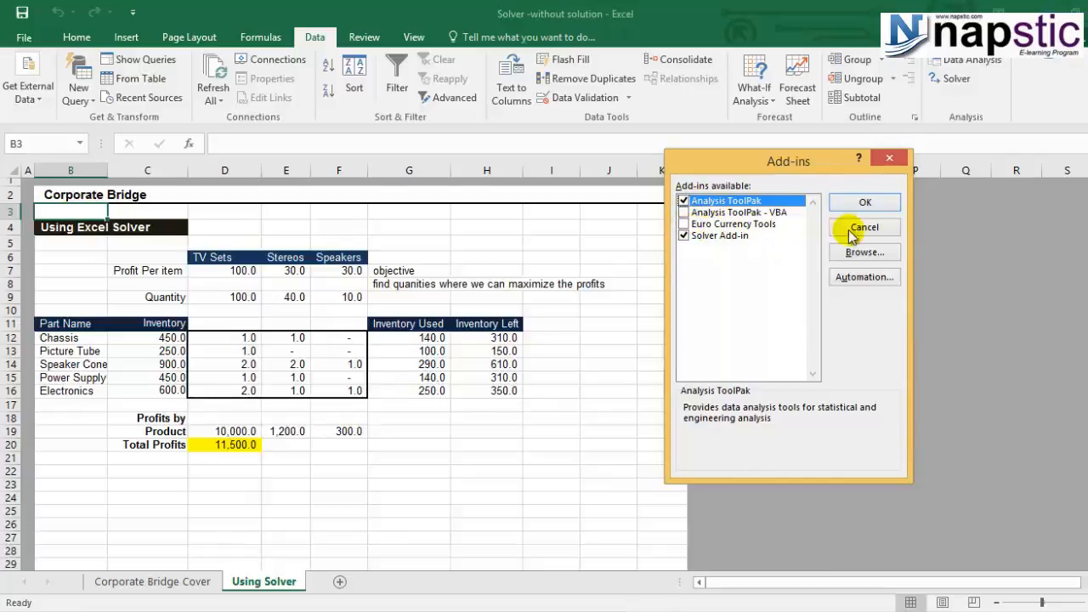
click(864, 202)
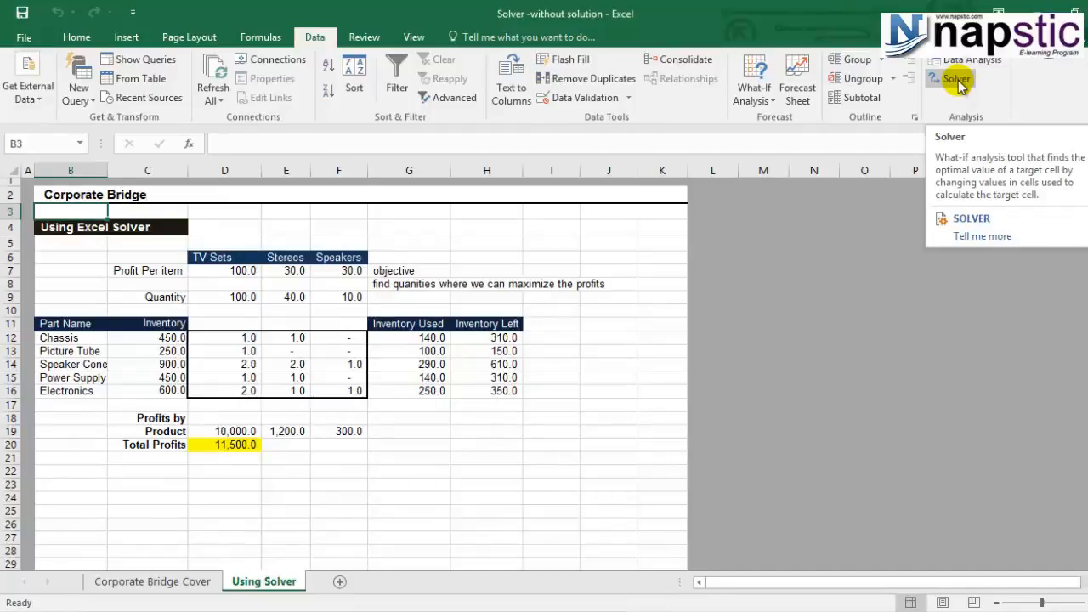
Step: Examine the Total Profits formula in D20 and the product headings, profit per item and quantity rows
click(956, 79)
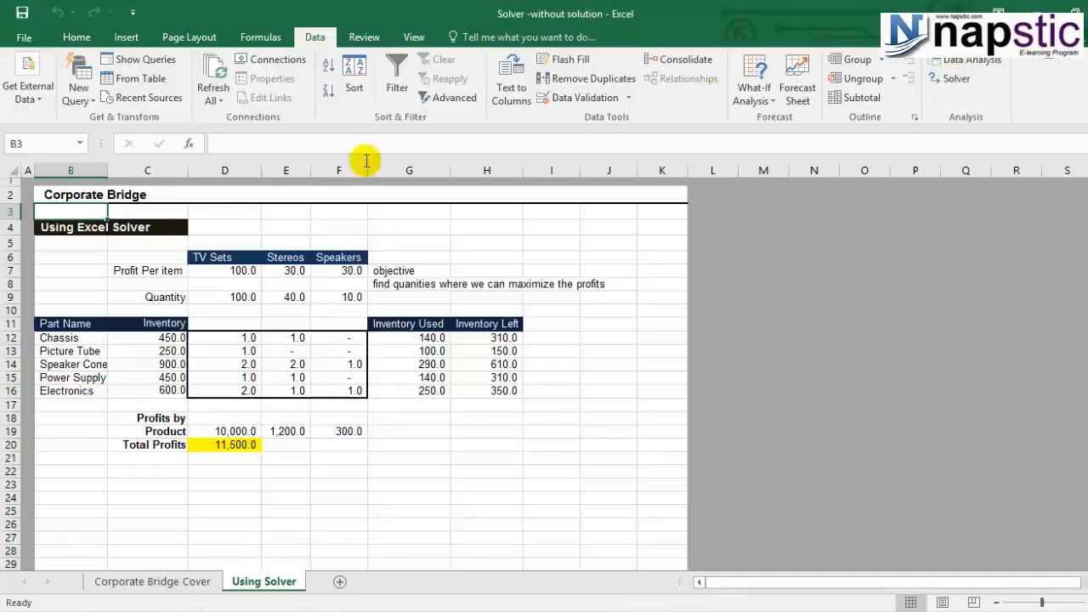
click(268, 468)
click(227, 444)
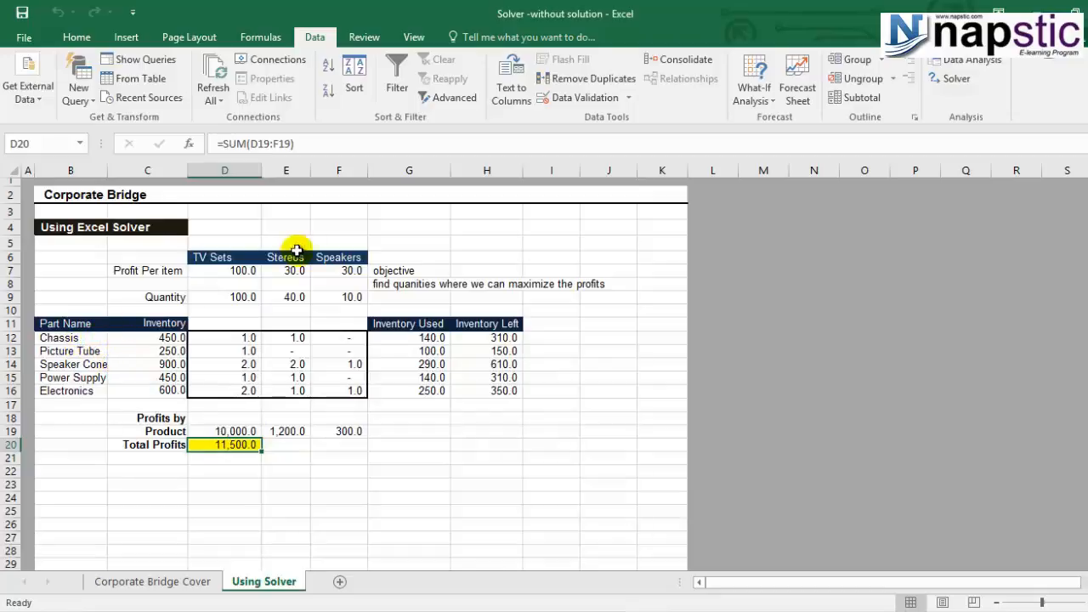
click(231, 257)
click(284, 255)
click(340, 258)
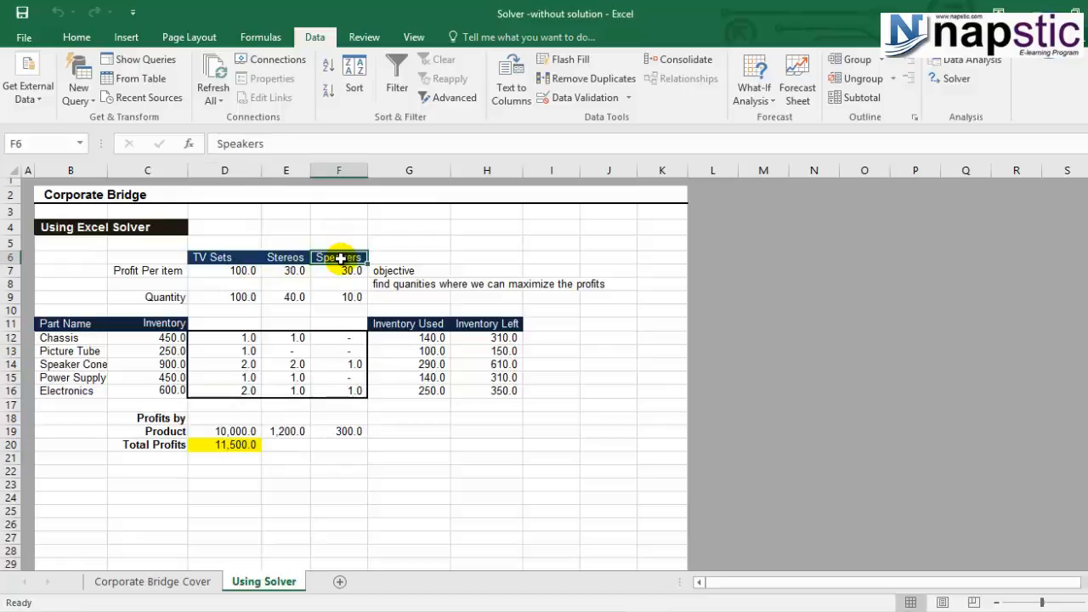
click(126, 277)
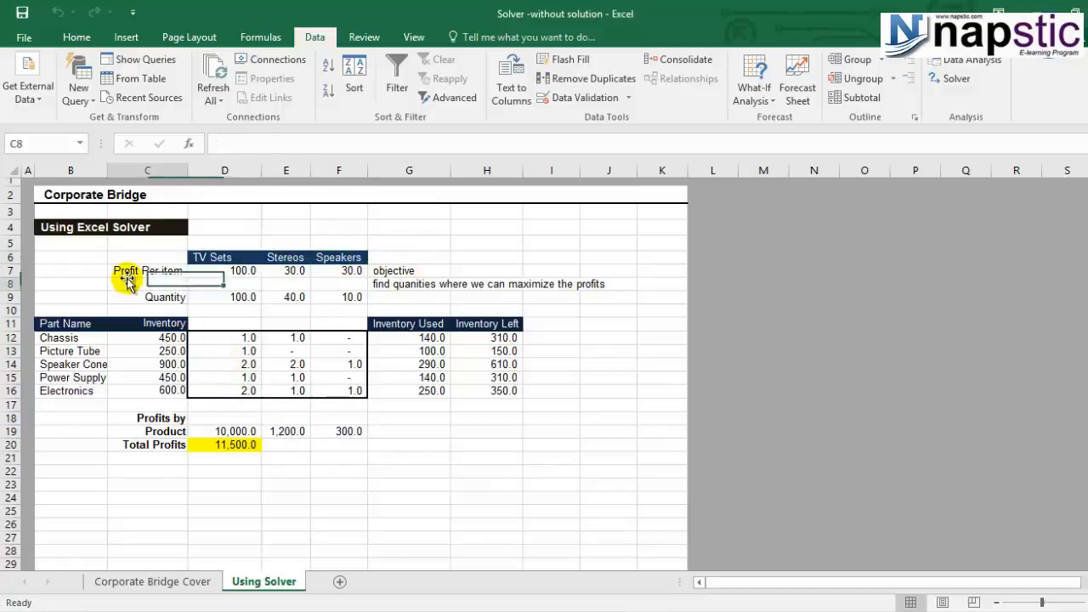
click(218, 272)
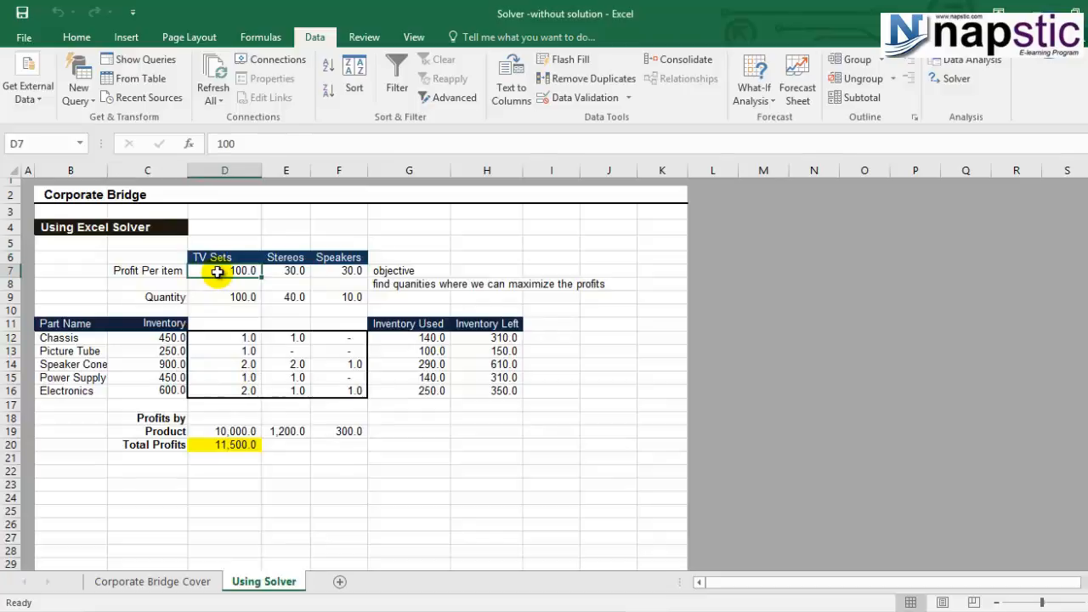
click(173, 299)
click(230, 306)
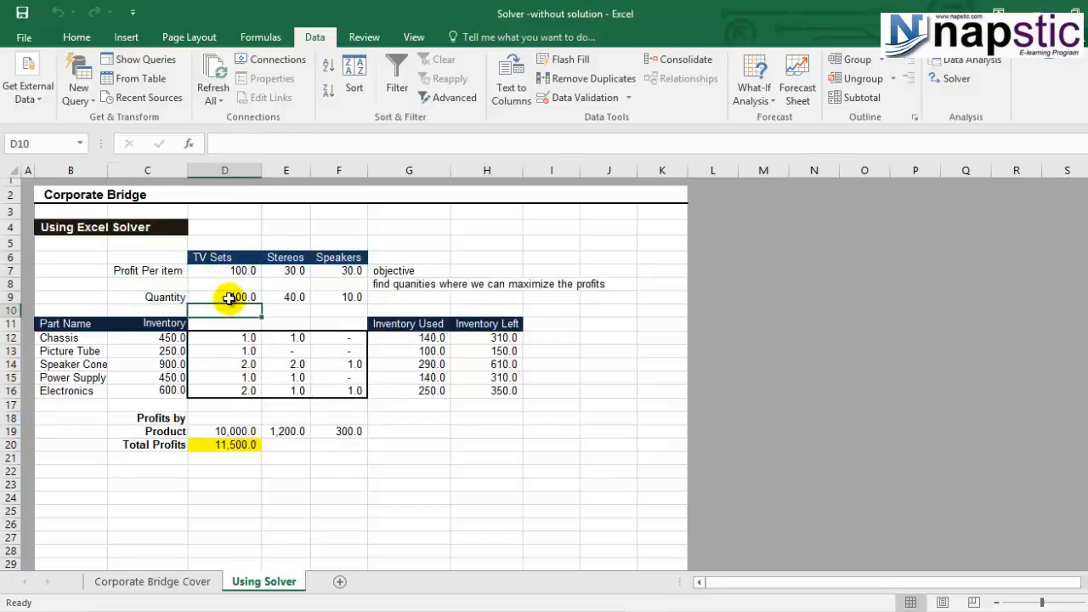
Step: Review the stock column and each part name in B12:B16, from Chassis to Electronics
click(163, 363)
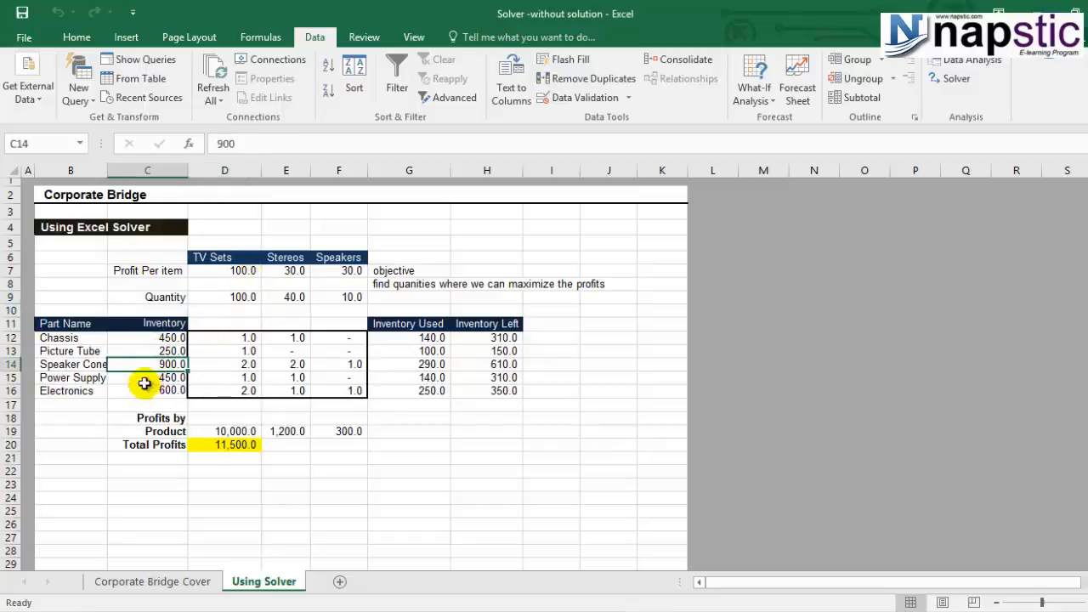
click(85, 338)
click(80, 349)
click(87, 365)
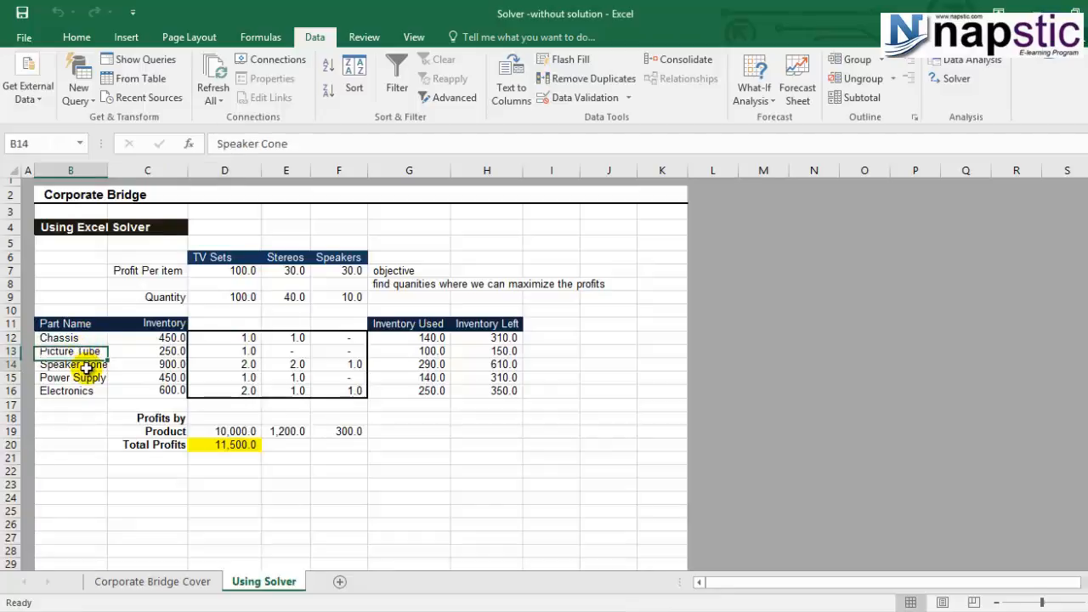
click(85, 378)
click(87, 392)
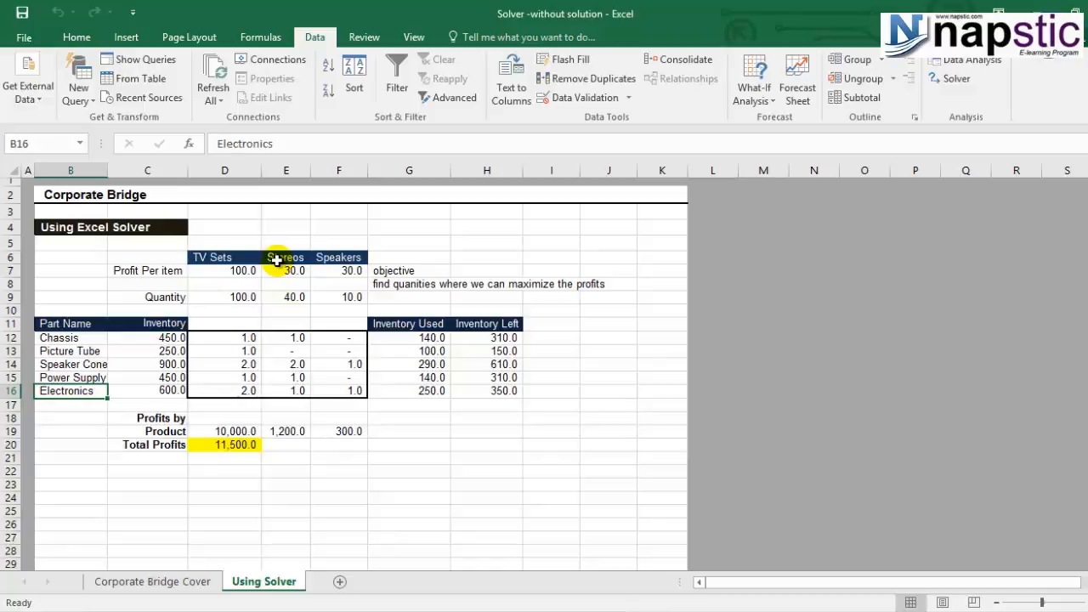
Step: Check how many of each part a stereo requires, comparing column E with the part names in rows 12 to 16
click(289, 337)
click(84, 339)
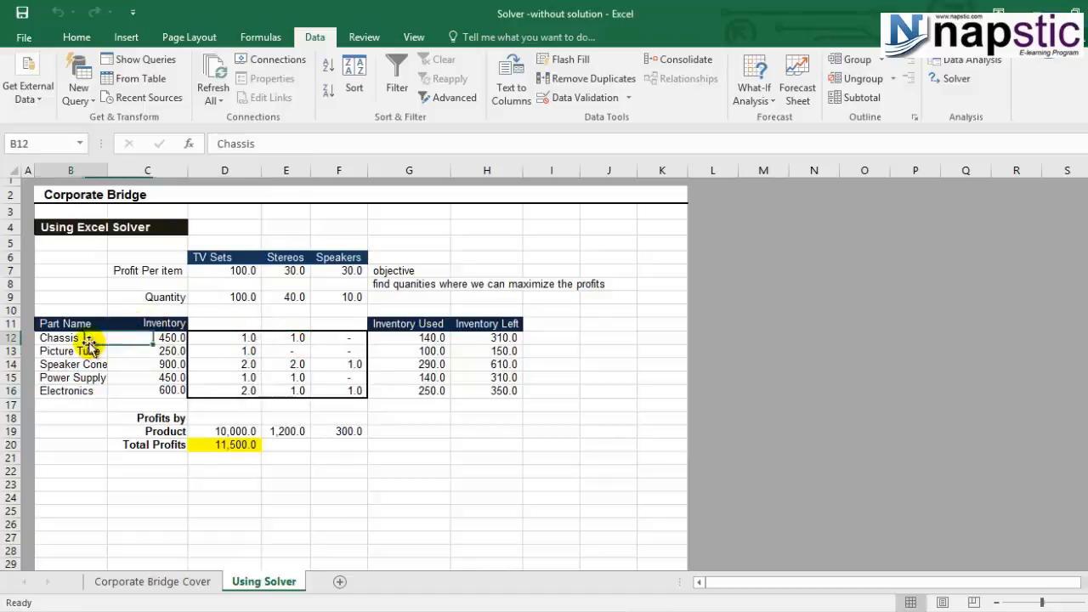
click(295, 350)
click(86, 353)
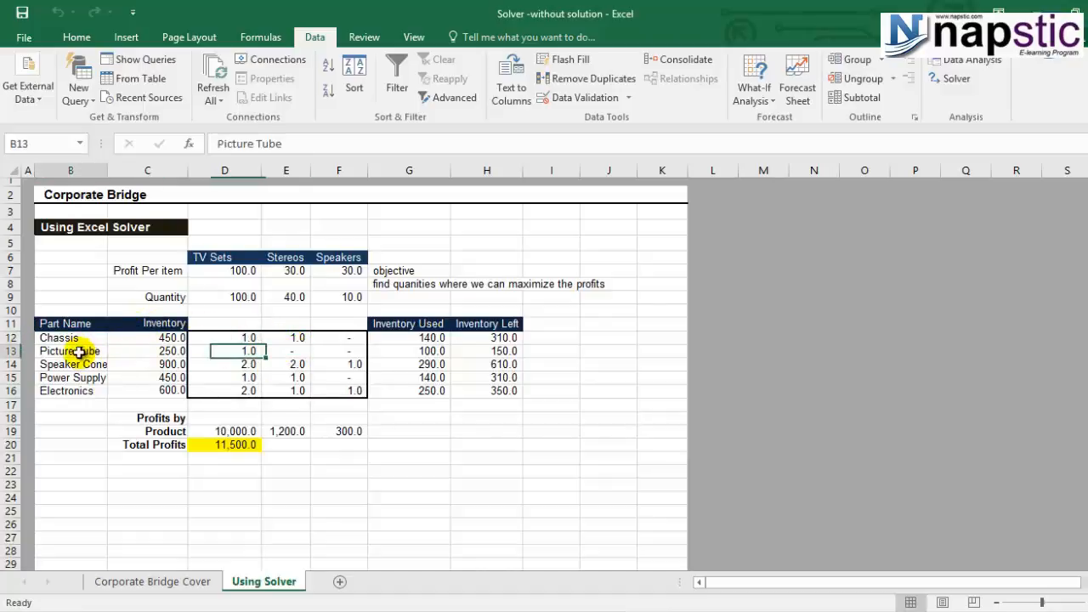
click(306, 353)
click(119, 367)
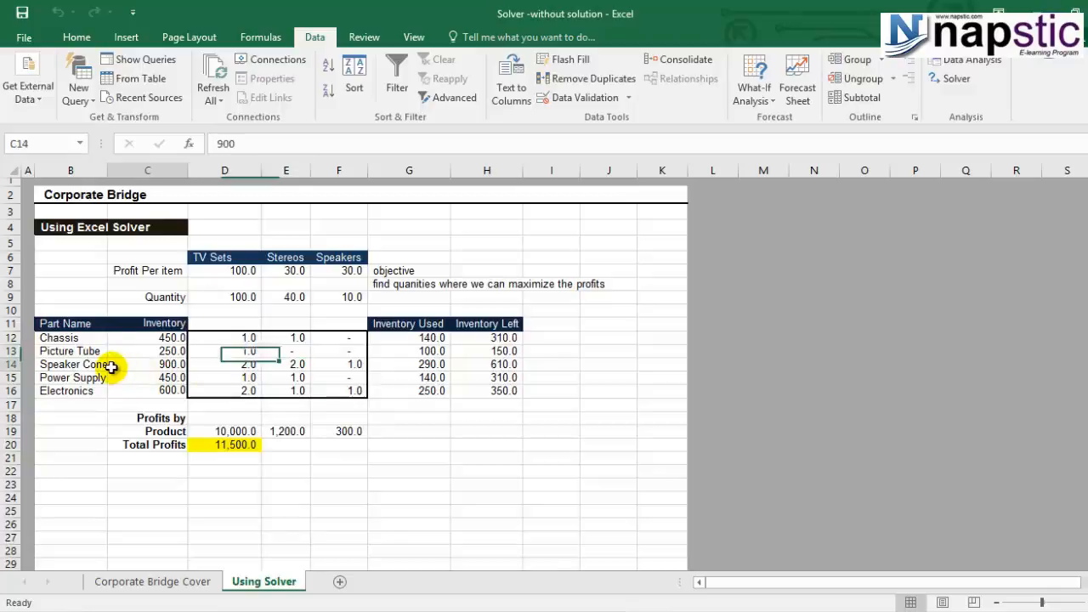
click(297, 378)
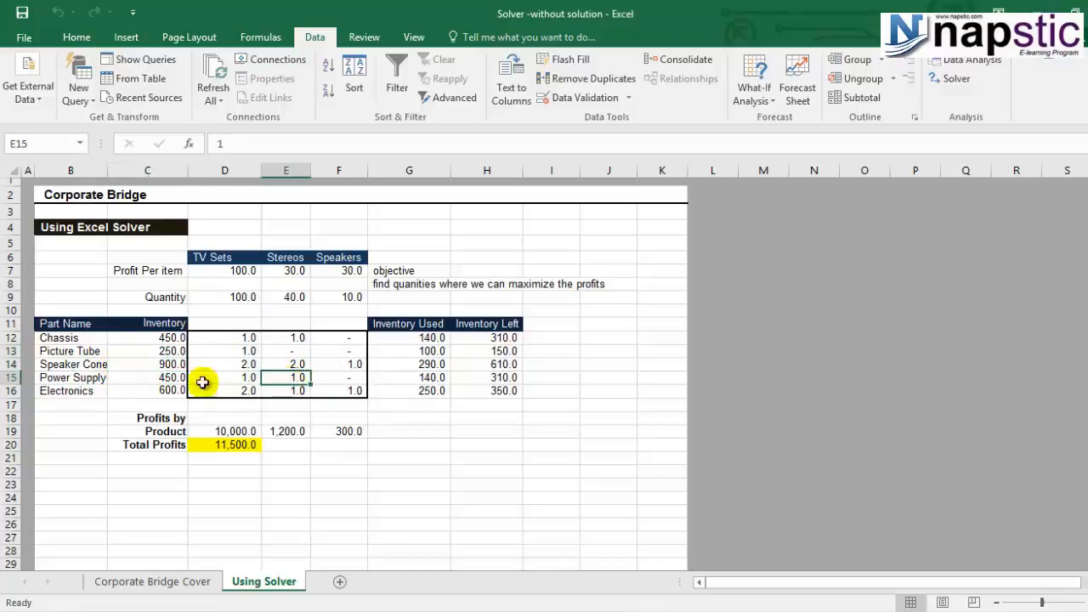
click(85, 379)
click(289, 389)
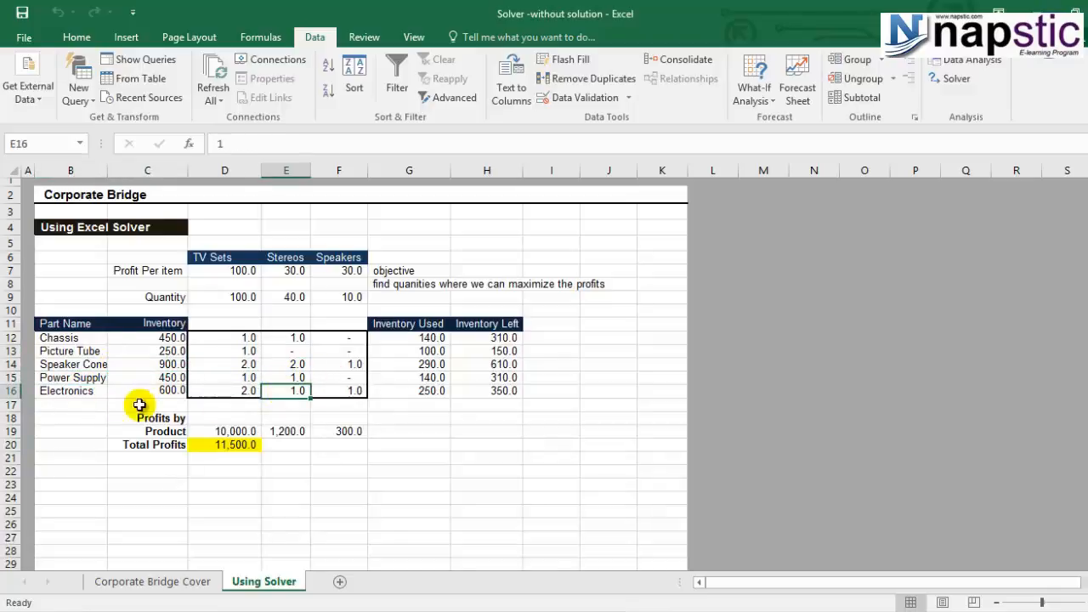
click(77, 391)
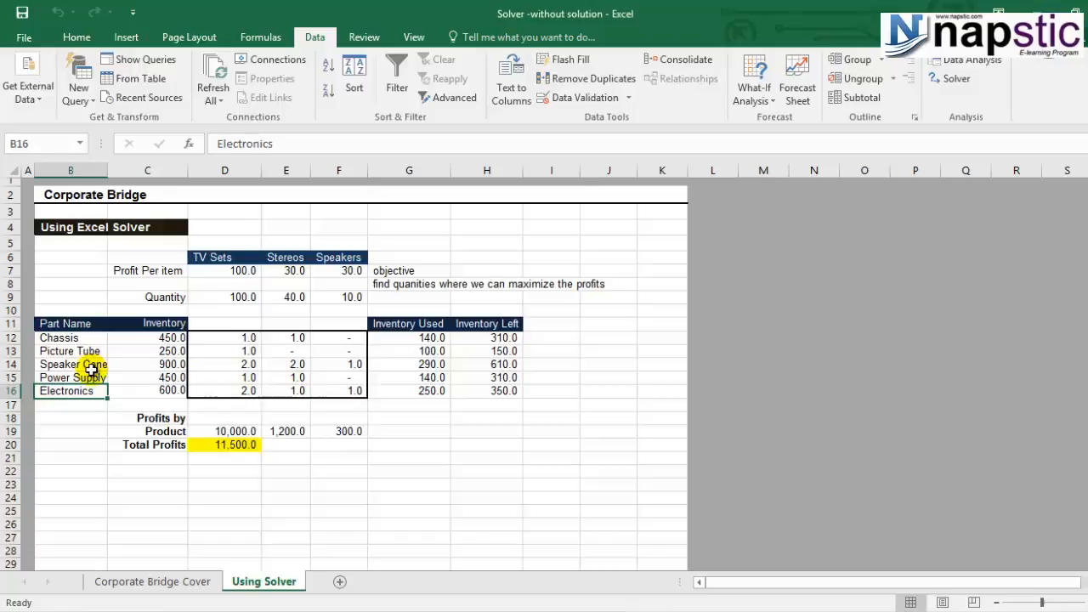
Step: Compare the Chassis requirement in D12:F12 across the products, and review the part list against the three product headings
click(224, 334)
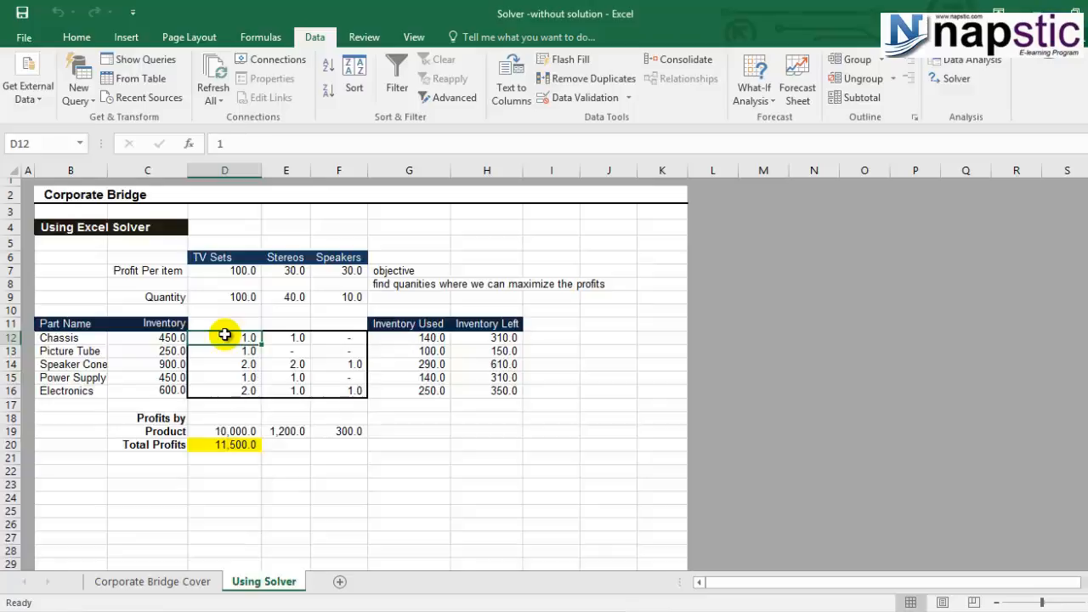
click(303, 337)
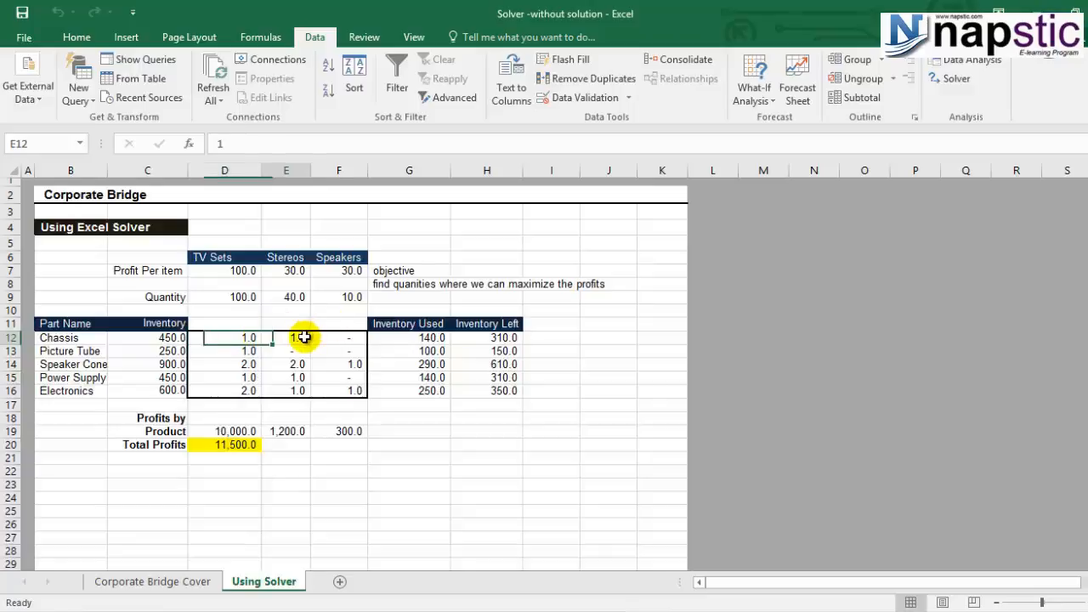
click(340, 337)
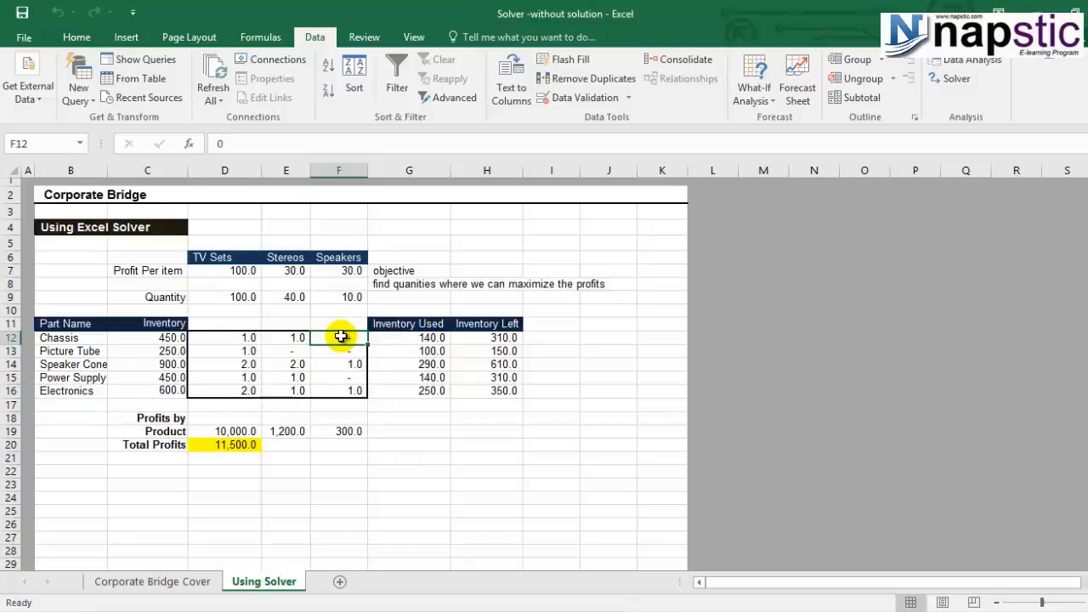
drag(85, 339, 86, 390)
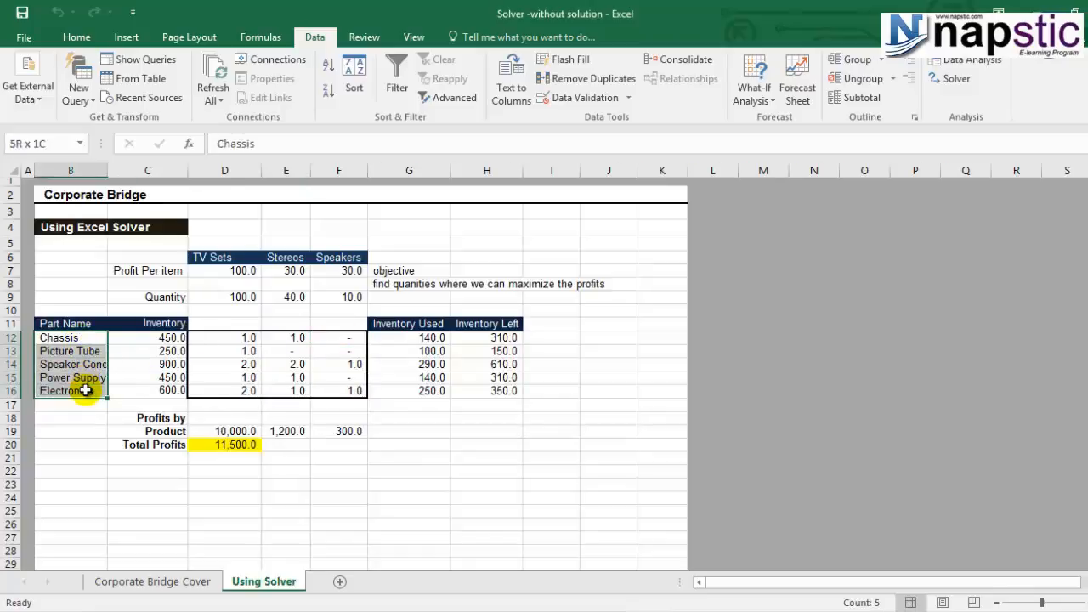
click(234, 257)
click(281, 257)
click(327, 257)
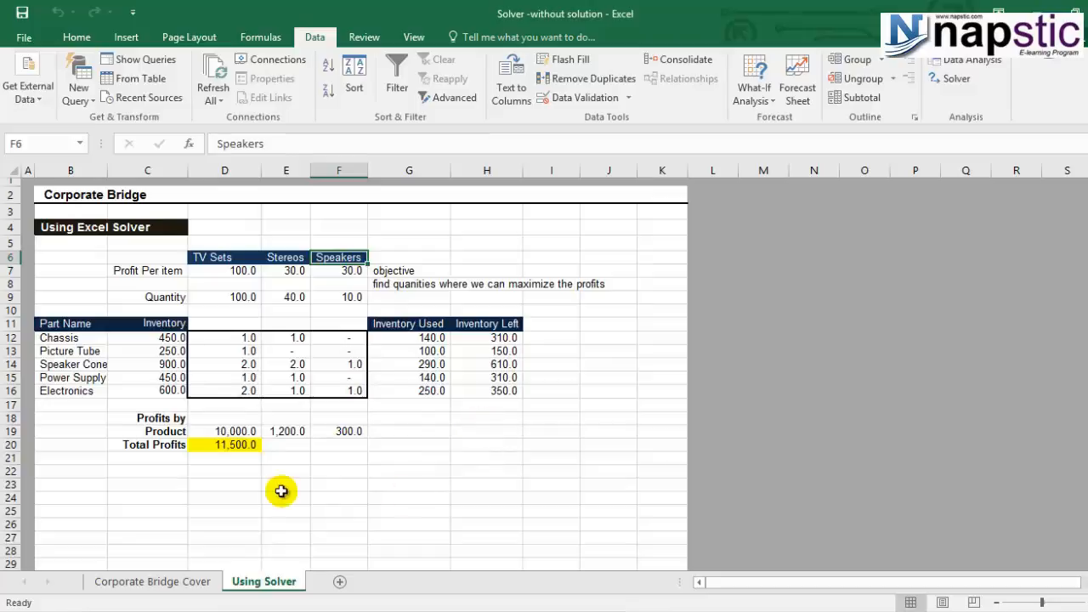
Step: Inspect the cell references in the Chassis row's Inventory Used formula in G12 and Inventory Left formula in H12
click(195, 456)
click(163, 341)
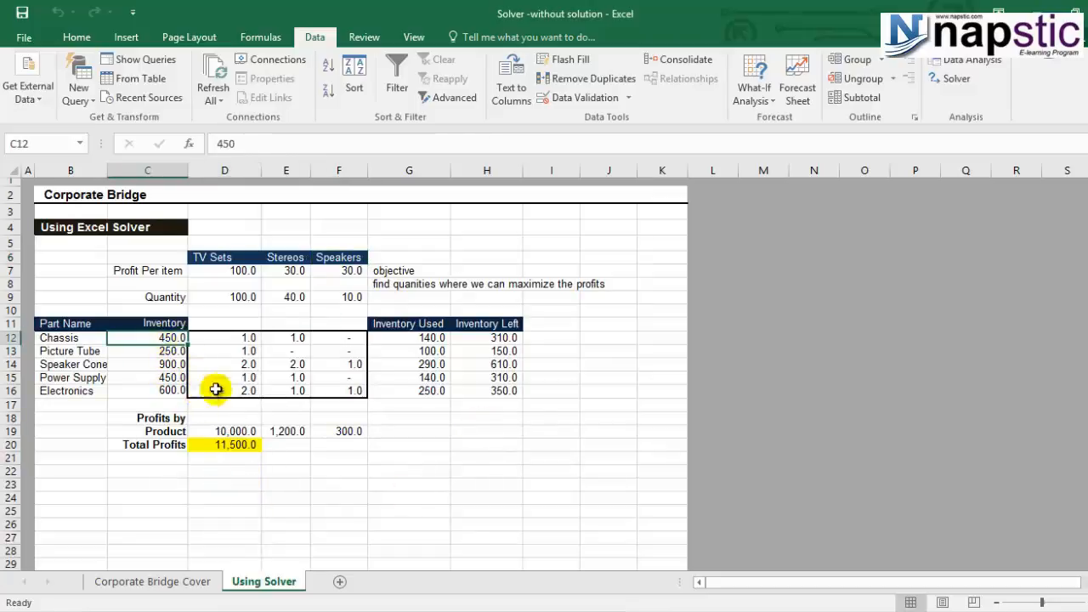
click(434, 337)
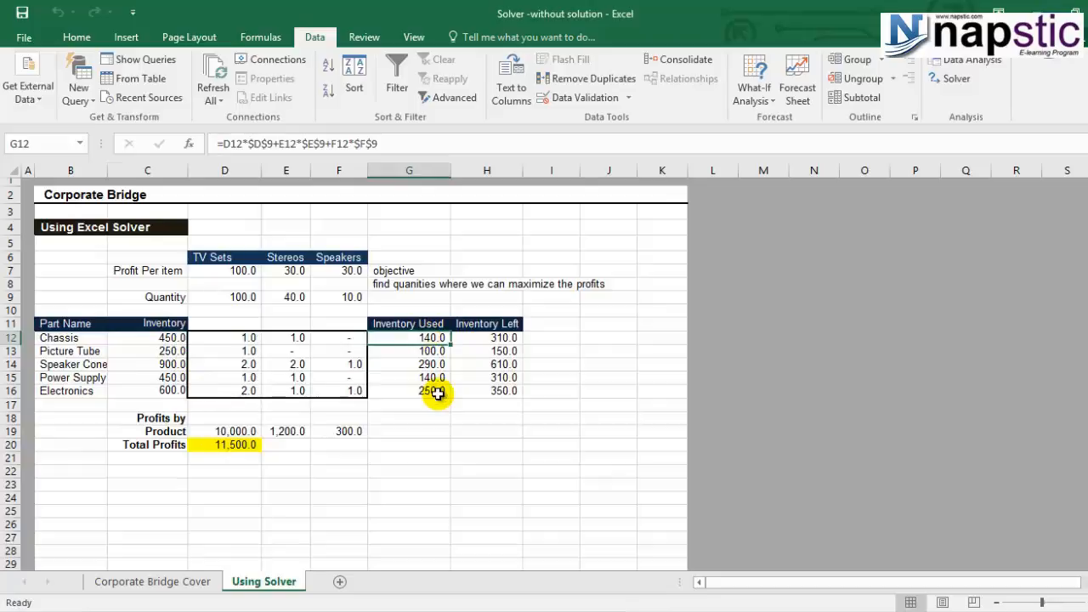
click(478, 340)
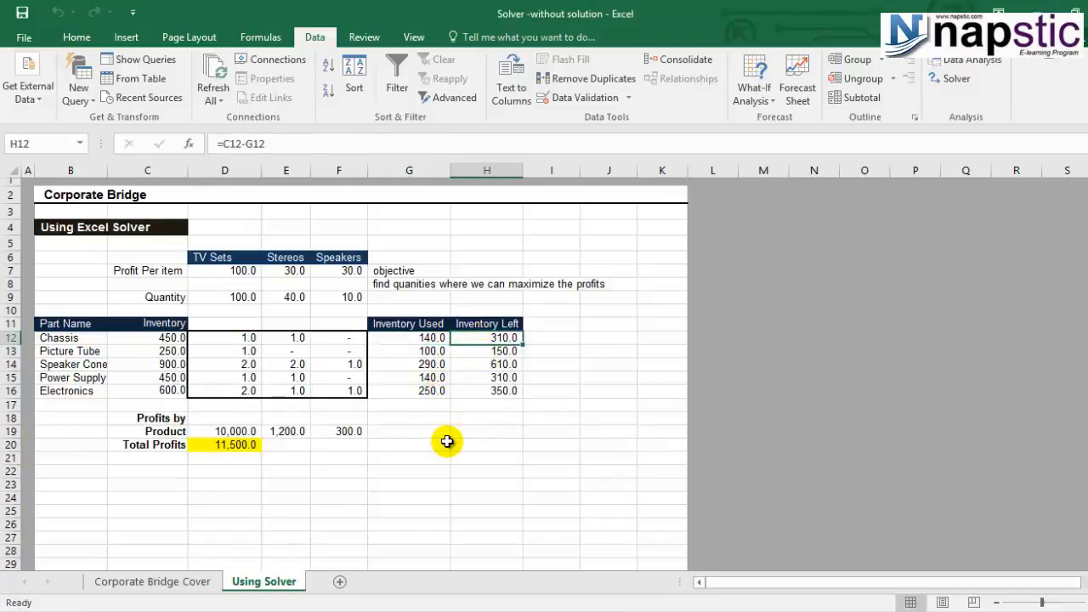
click(414, 337)
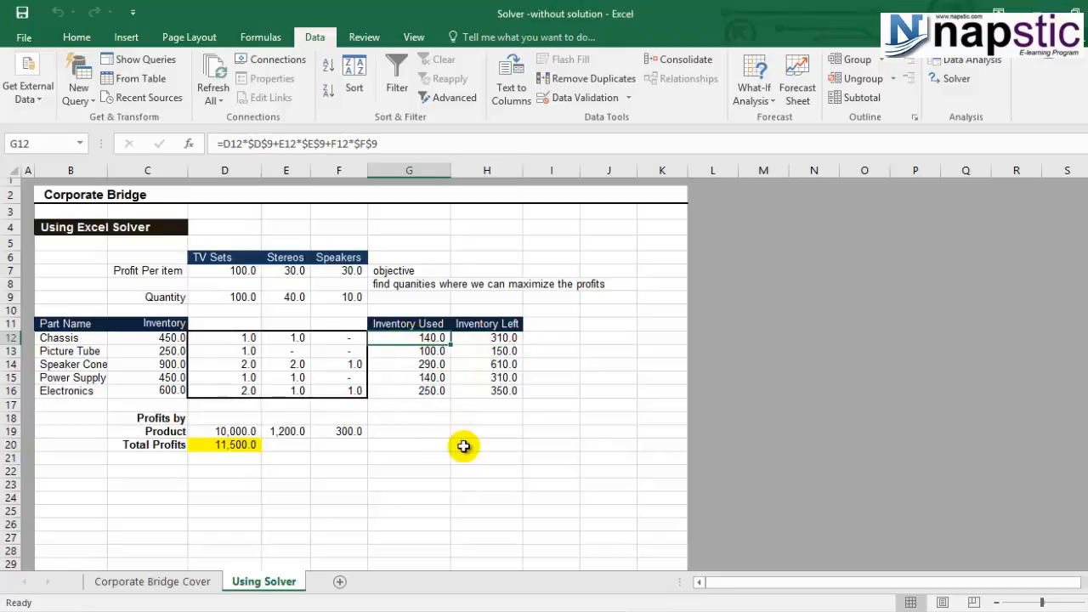
key(F2)
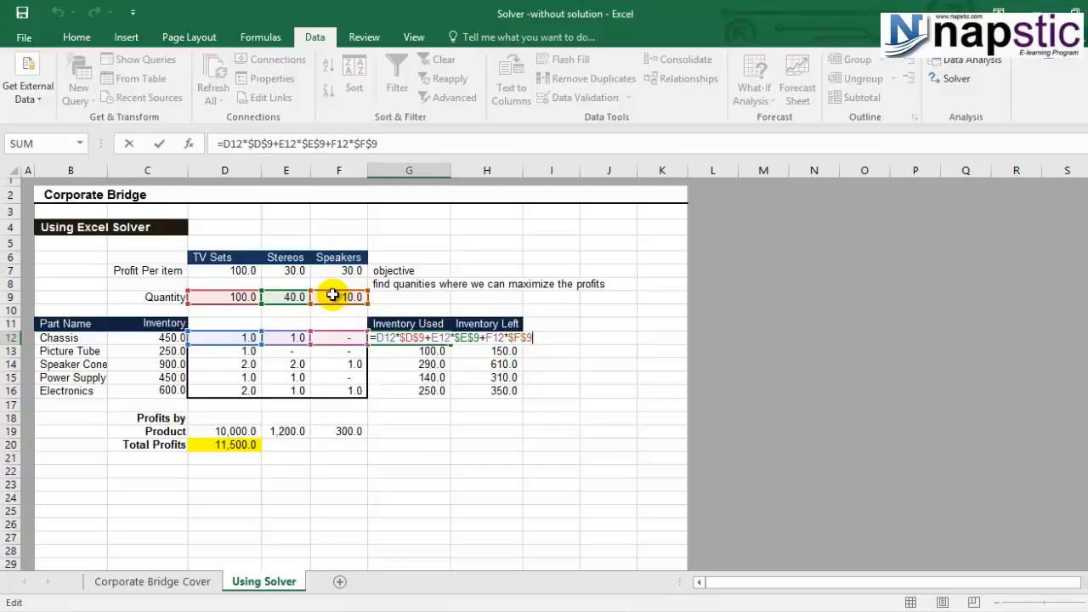
key(ctrl+Return)
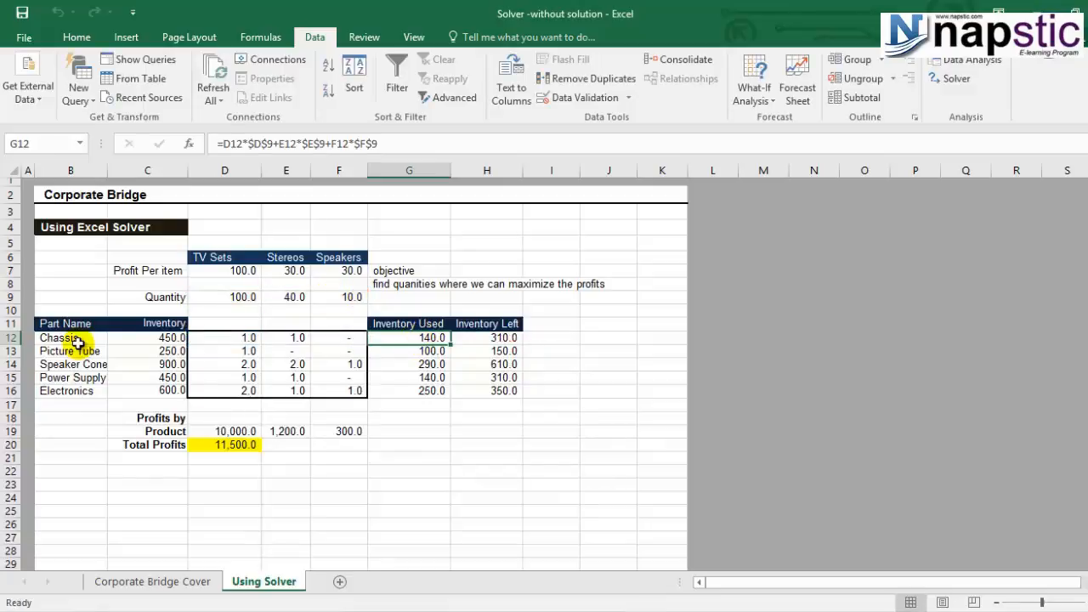
click(497, 338)
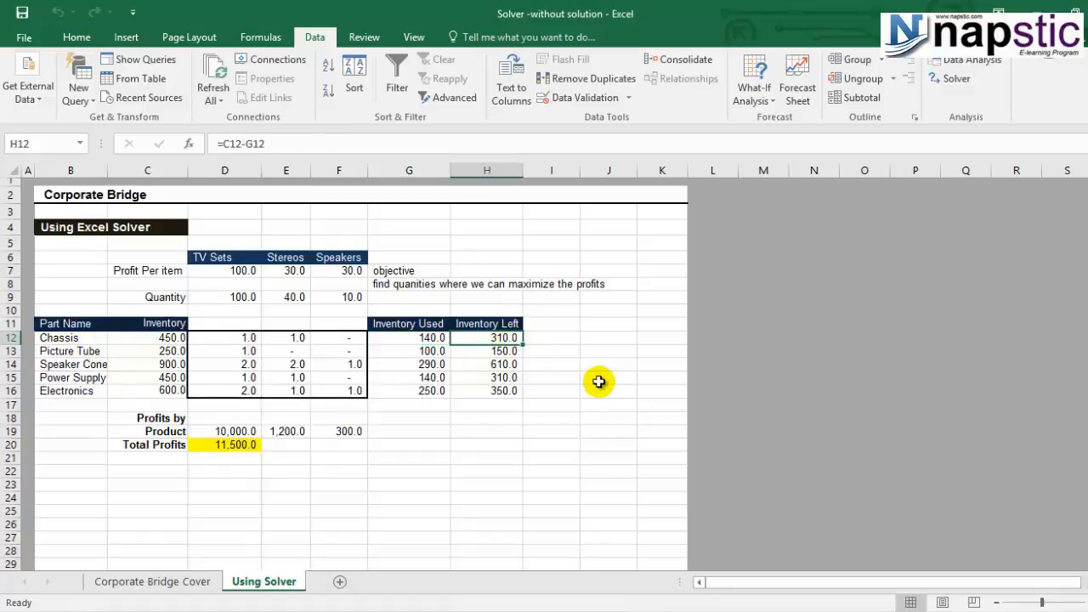
key(F2)
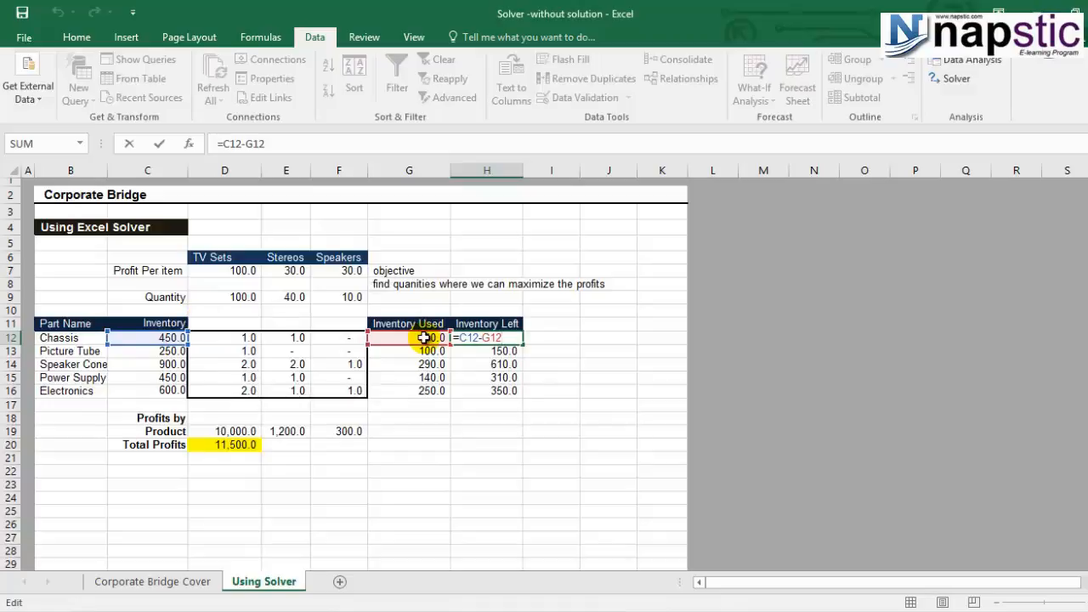
key(Escape)
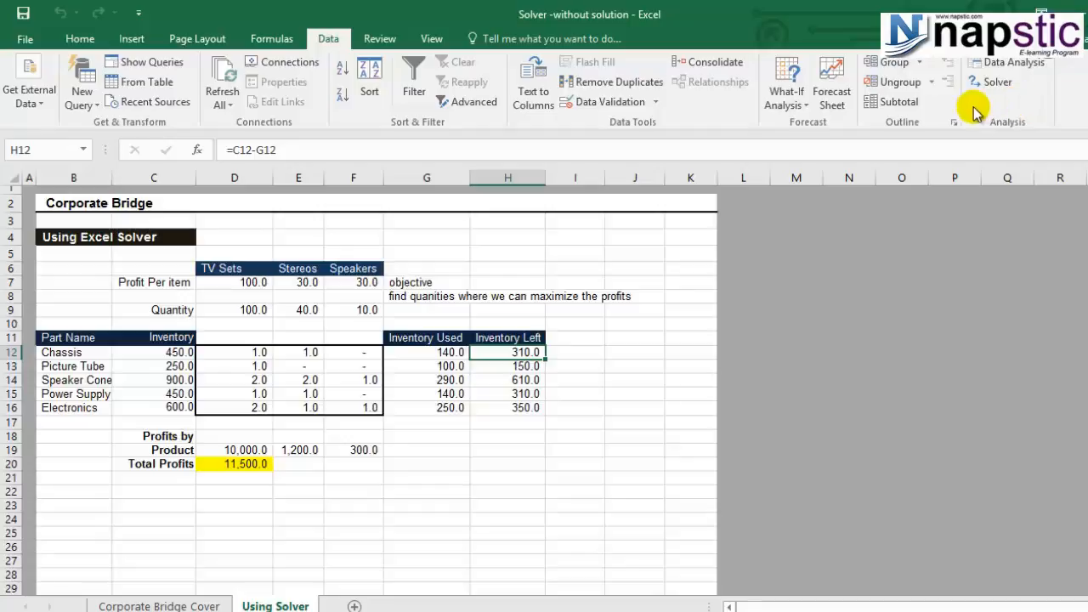
Step: Start Solver with the Total Profits cell D20 as the objective and set the goal to Max
click(239, 464)
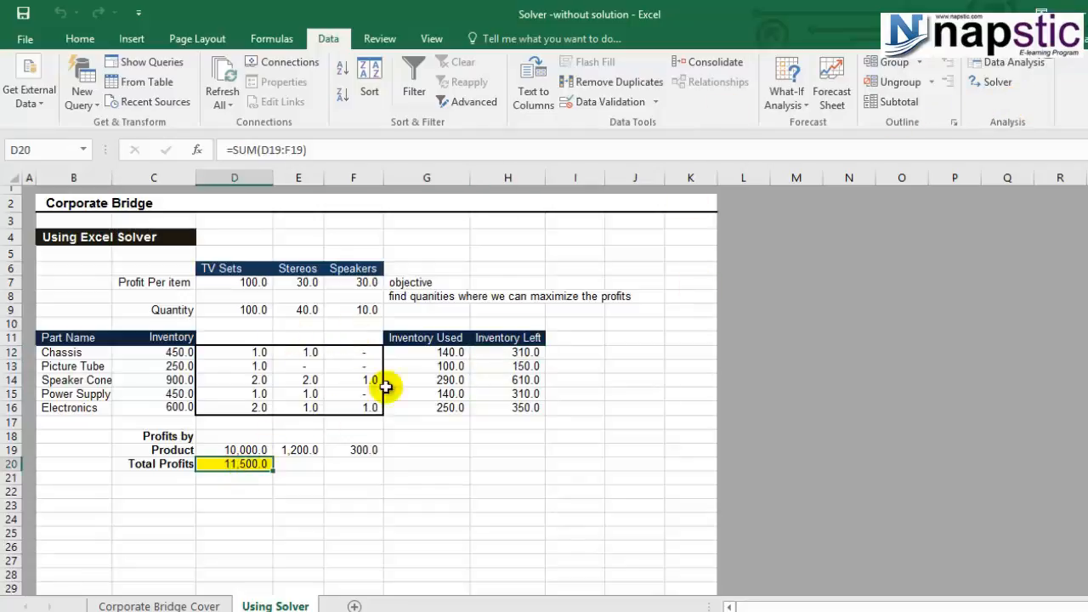
click(996, 82)
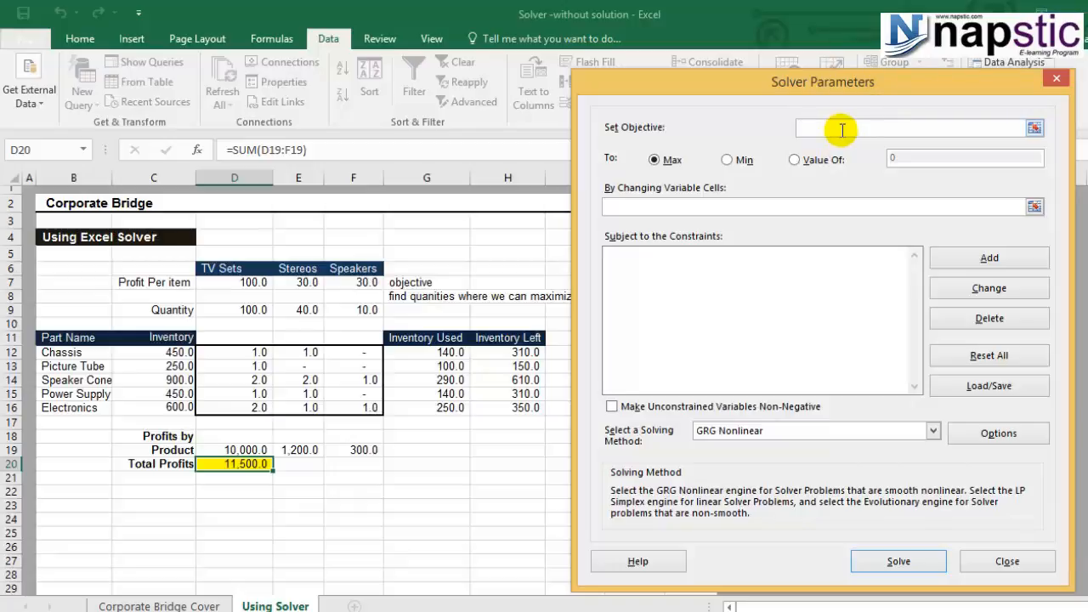
drag(807, 83, 876, 89)
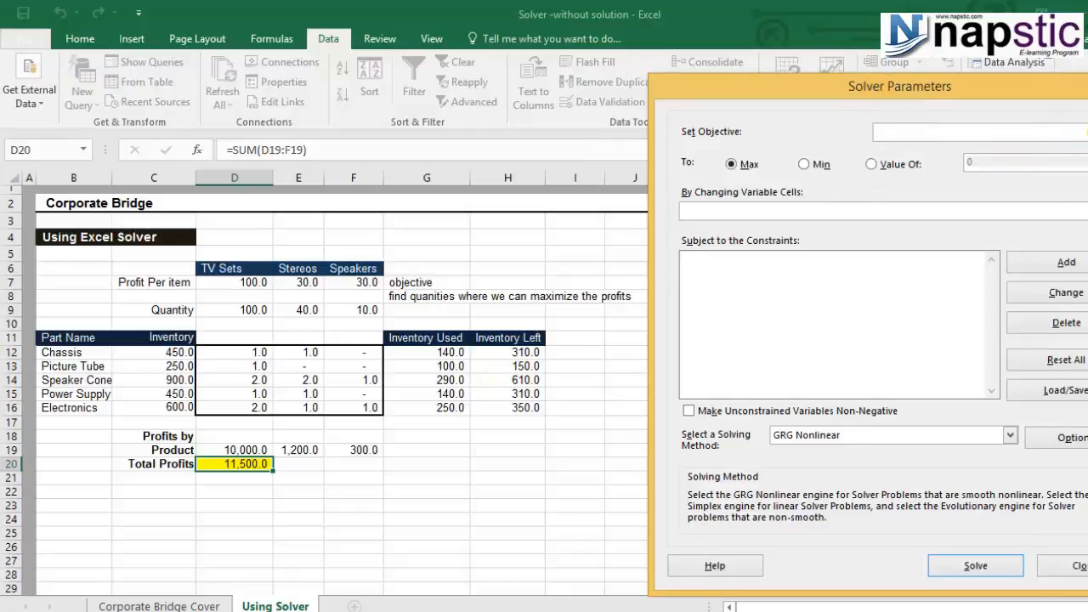
click(1085, 131)
click(255, 466)
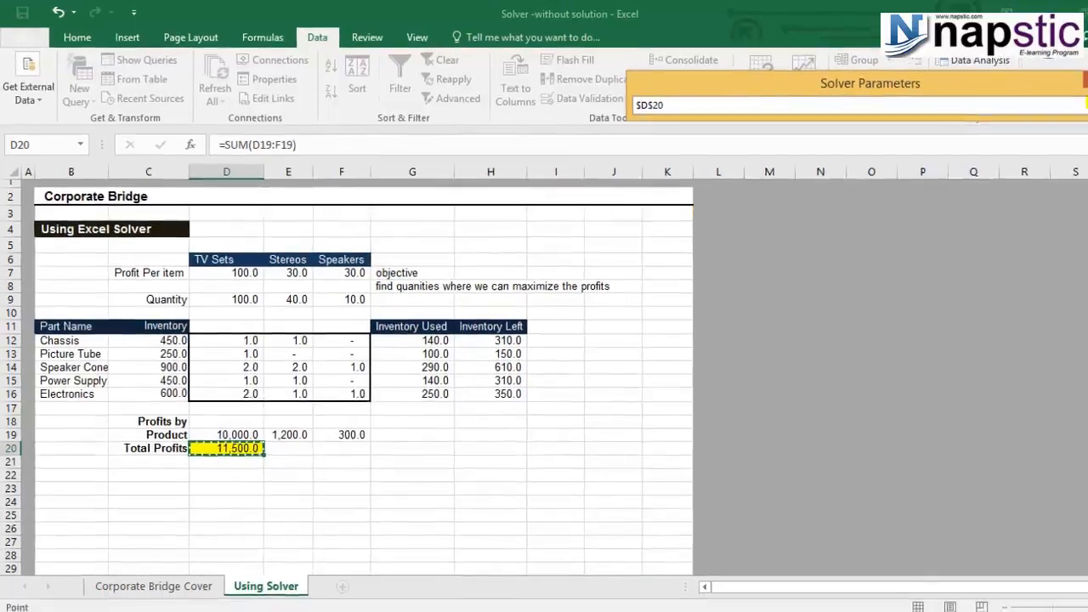
click(1085, 109)
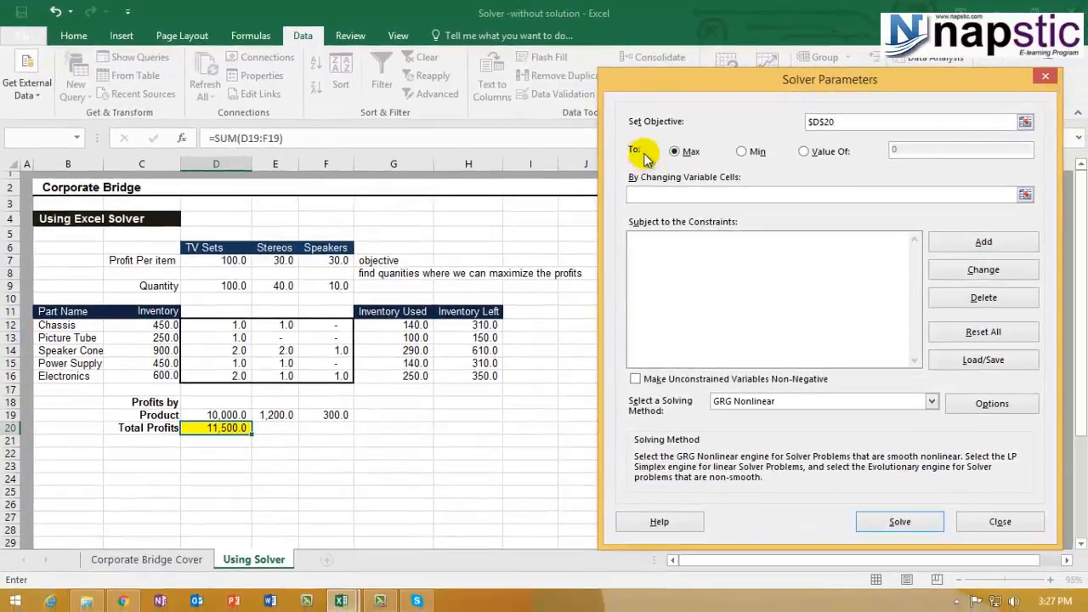
click(688, 153)
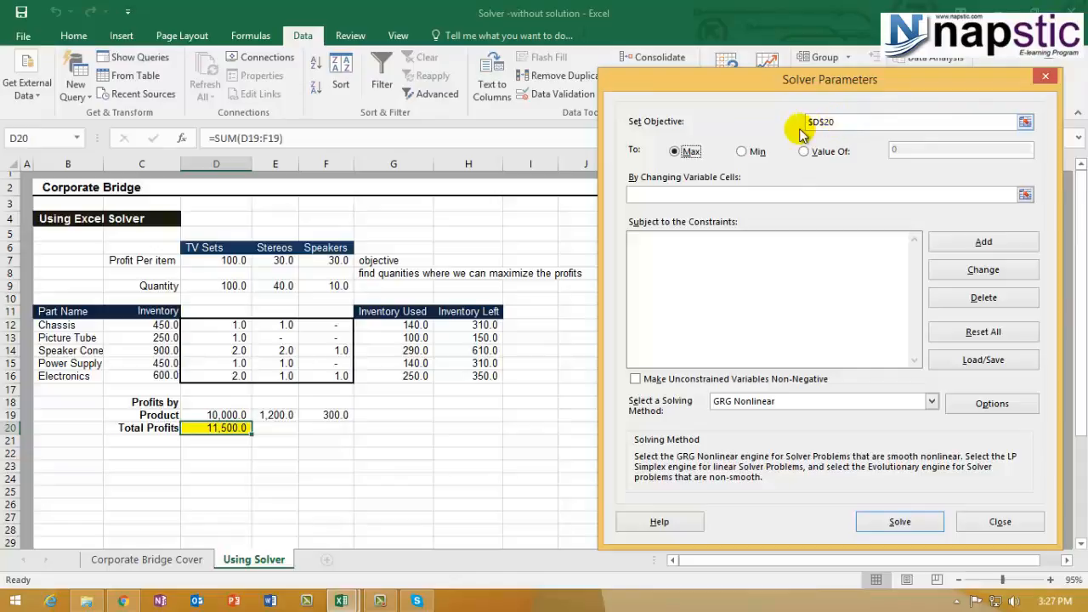
click(746, 155)
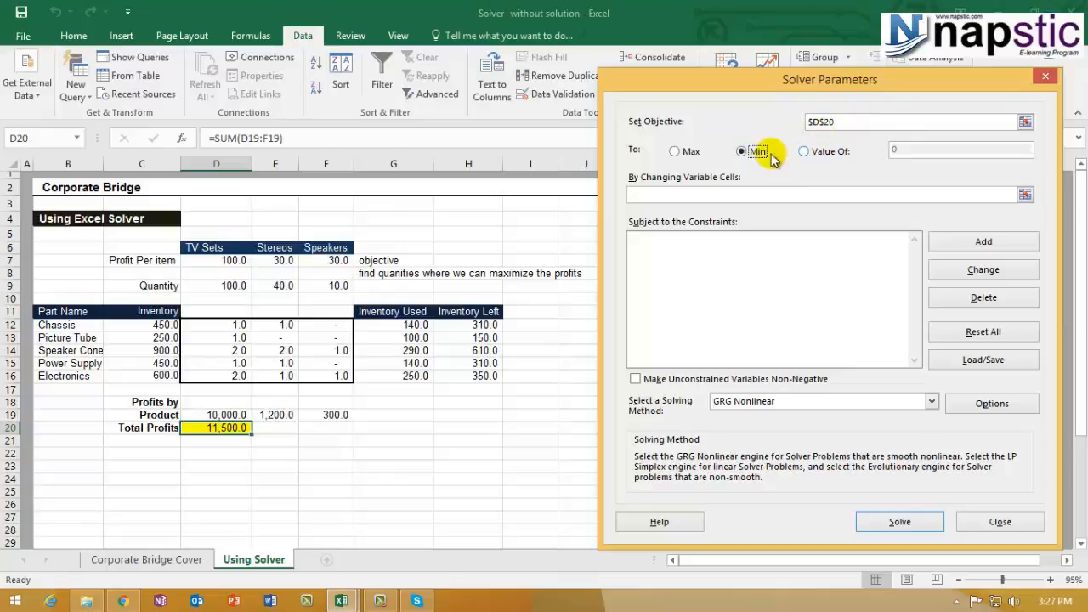
click(685, 152)
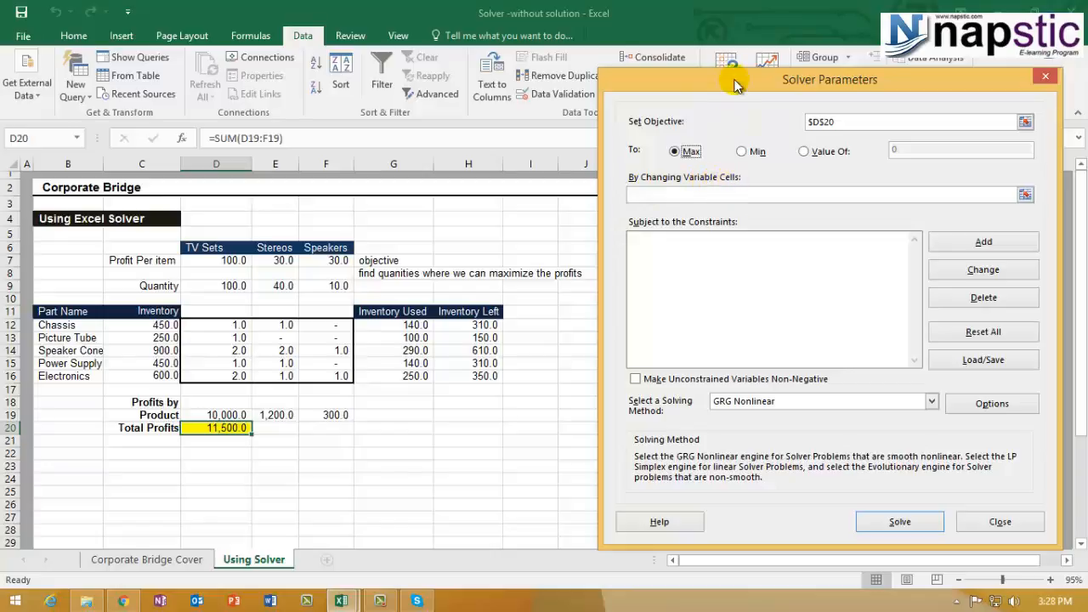
Step: Set the product quantities in D9:F9 as Solver's changing variable cells
click(1025, 196)
drag(209, 292, 323, 282)
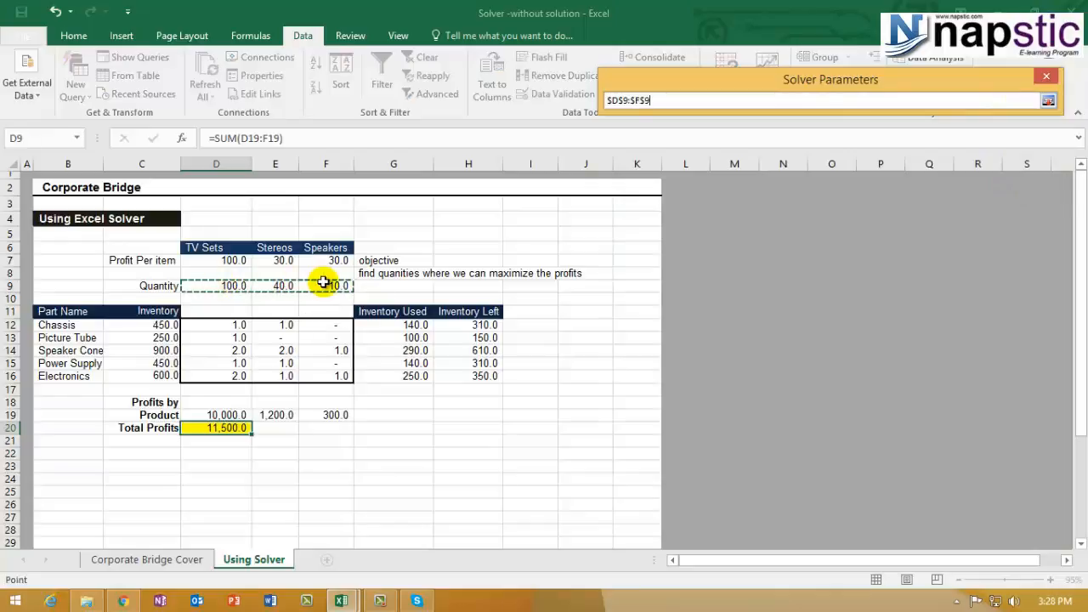
click(1048, 101)
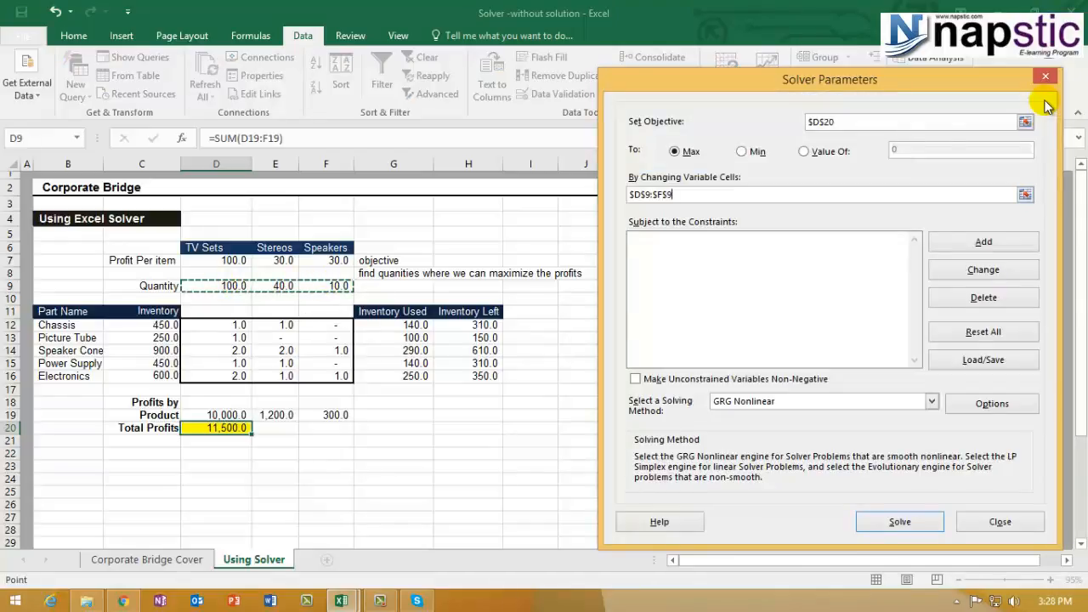
Step: Add a Solver constraint requiring the product quantities in D9:F9 to be >= 0
click(746, 287)
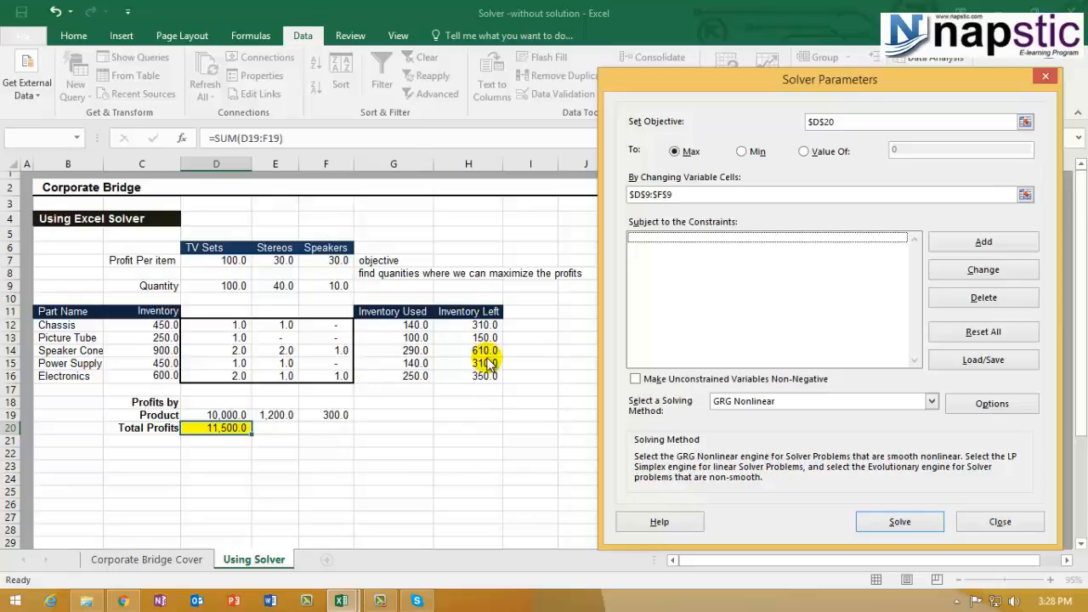
click(969, 243)
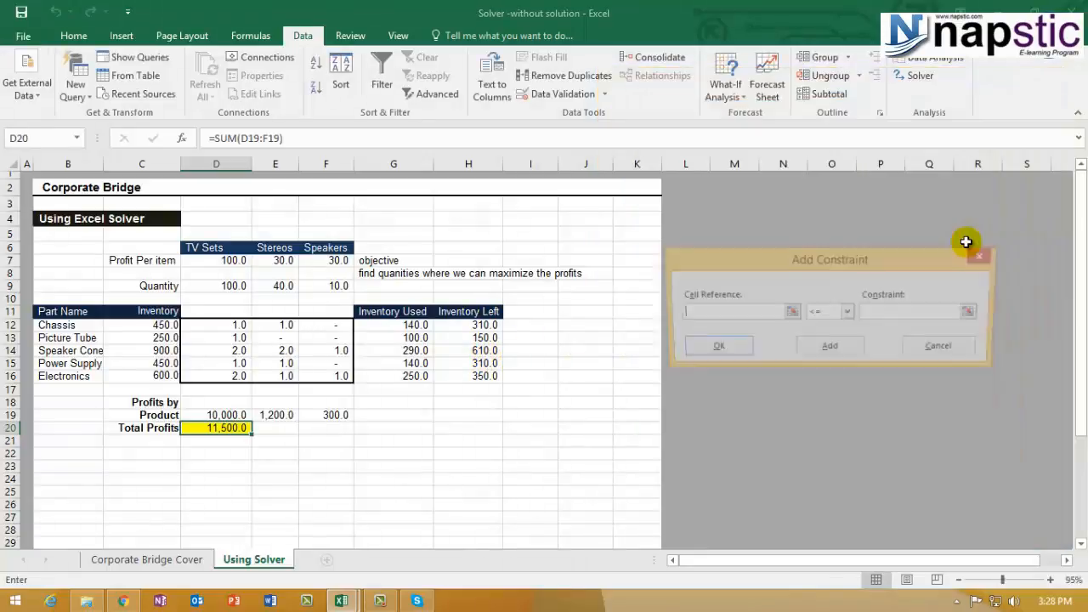
drag(776, 257, 774, 206)
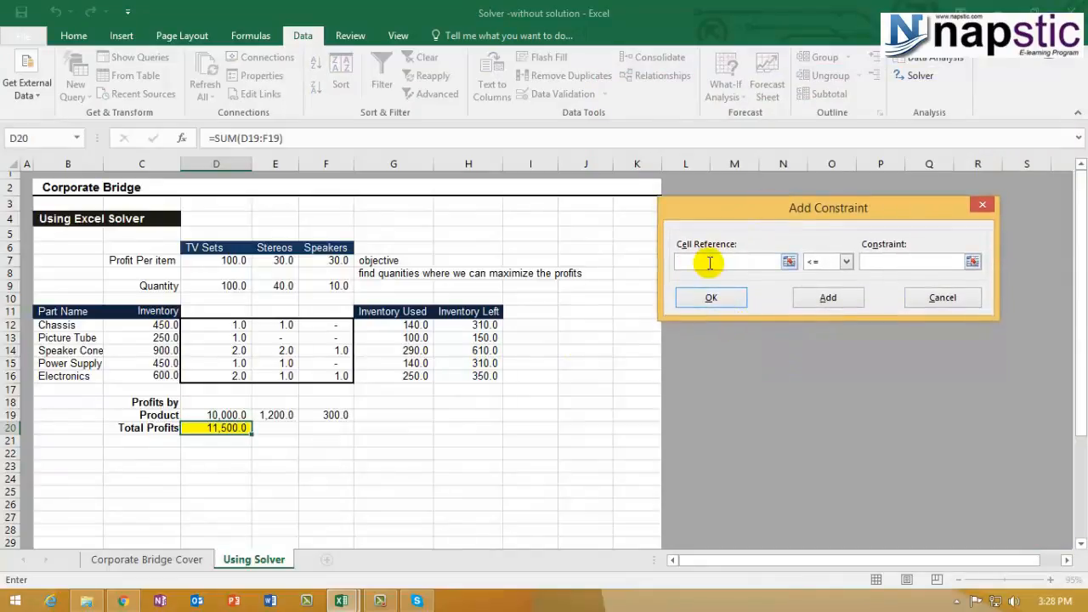
click(789, 262)
drag(214, 285, 335, 287)
click(984, 229)
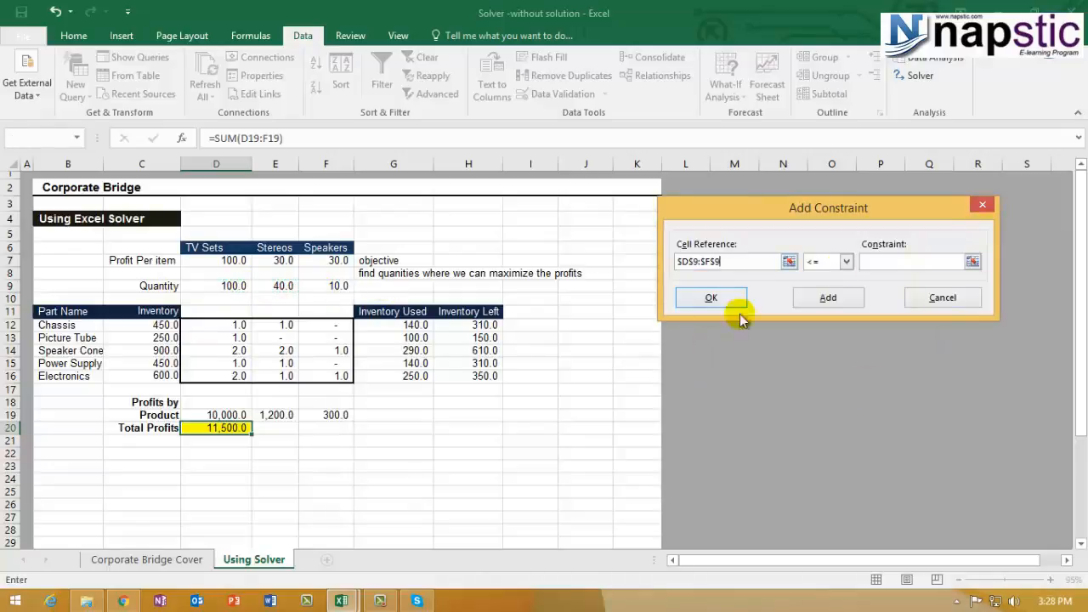
click(846, 262)
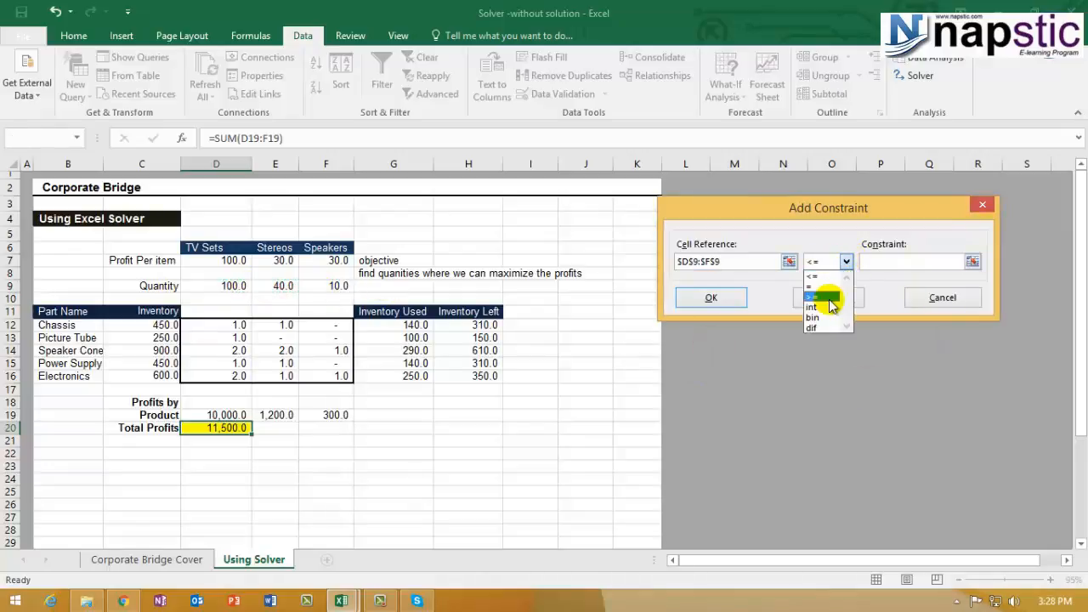
click(829, 297)
click(893, 262)
text(0)
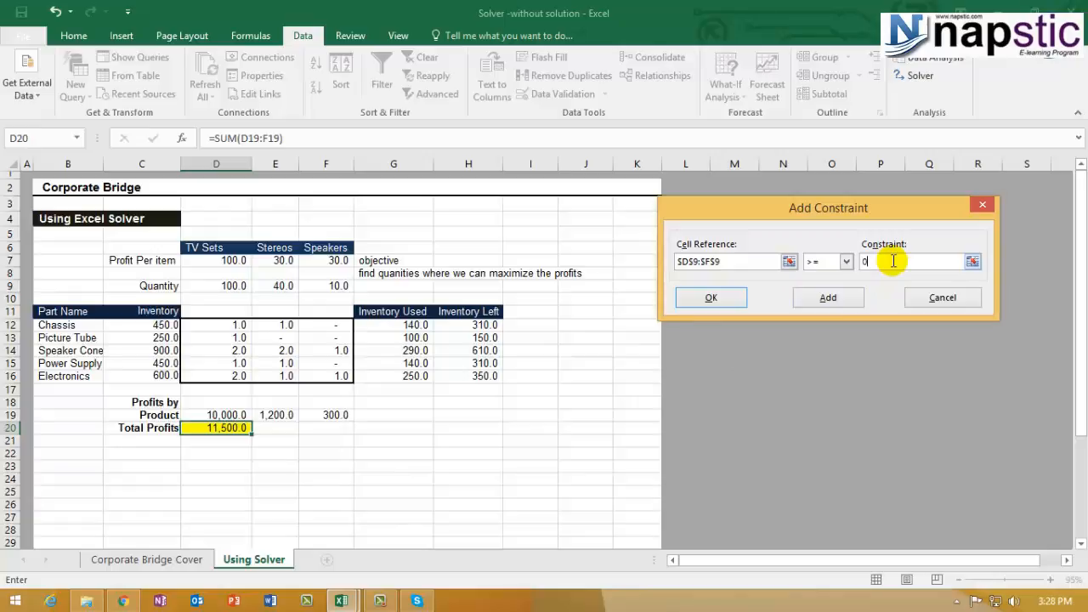
click(718, 297)
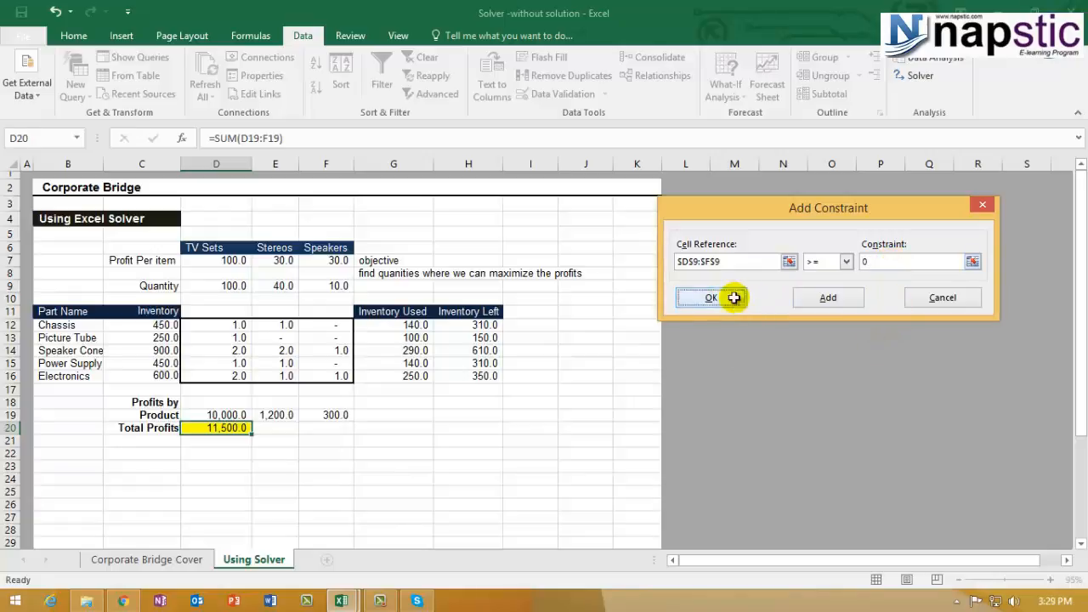
Step: Add a second constraint requiring the Inventory Left cells H12:H16 to be >= 0
click(1011, 194)
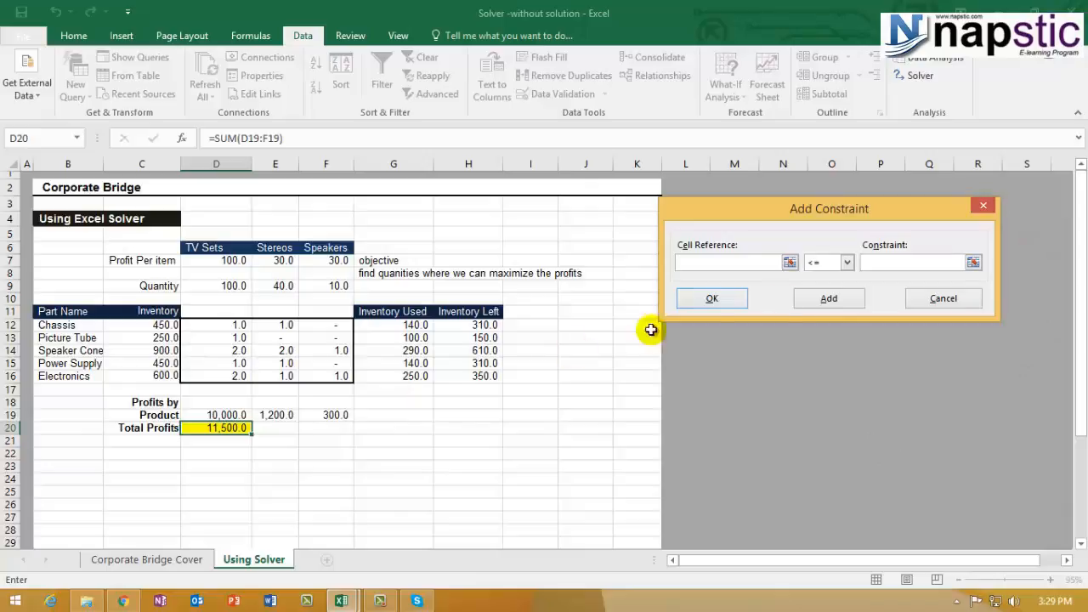
click(789, 263)
click(472, 328)
drag(472, 341, 508, 394)
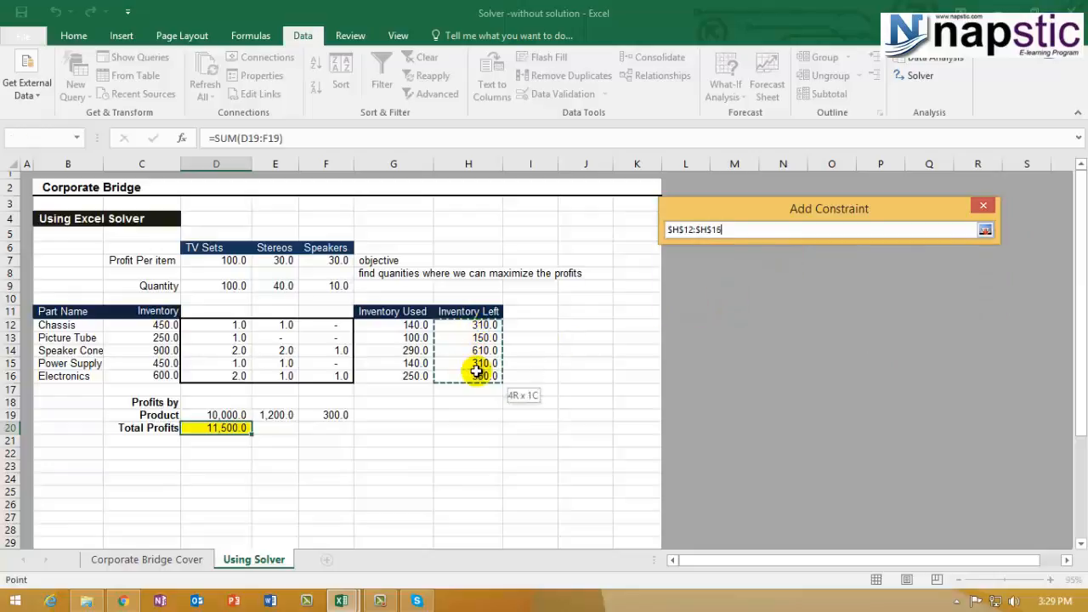
click(985, 229)
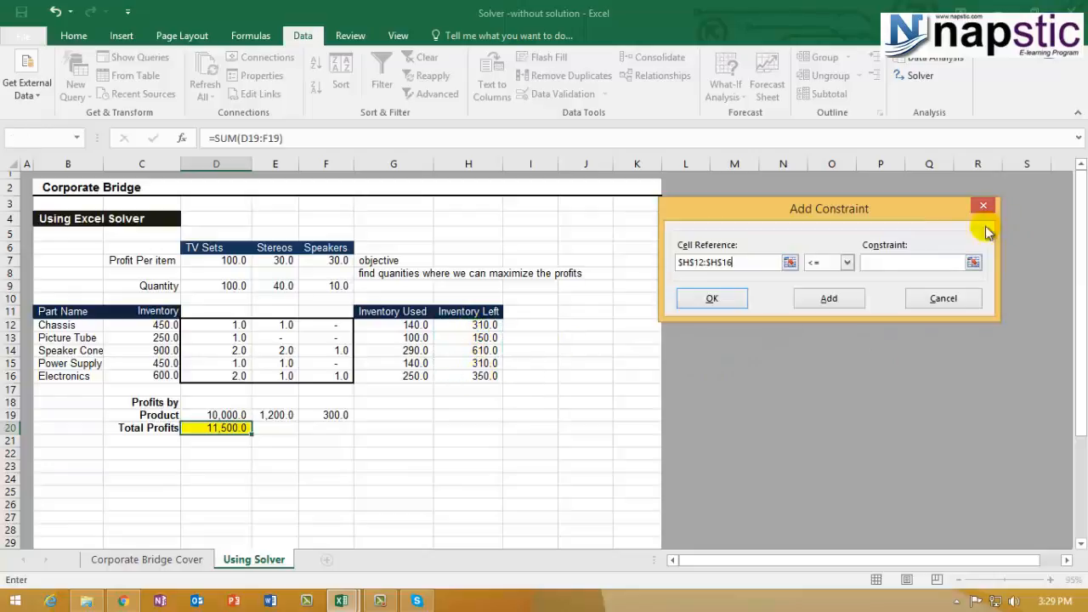
click(846, 262)
click(821, 297)
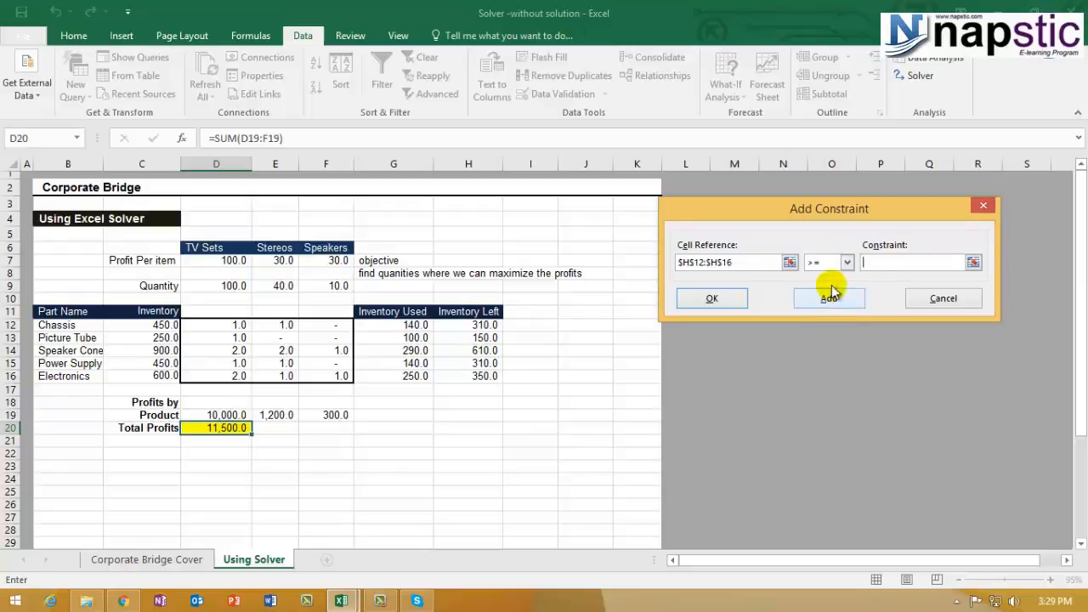
click(867, 264)
text(0)
click(724, 298)
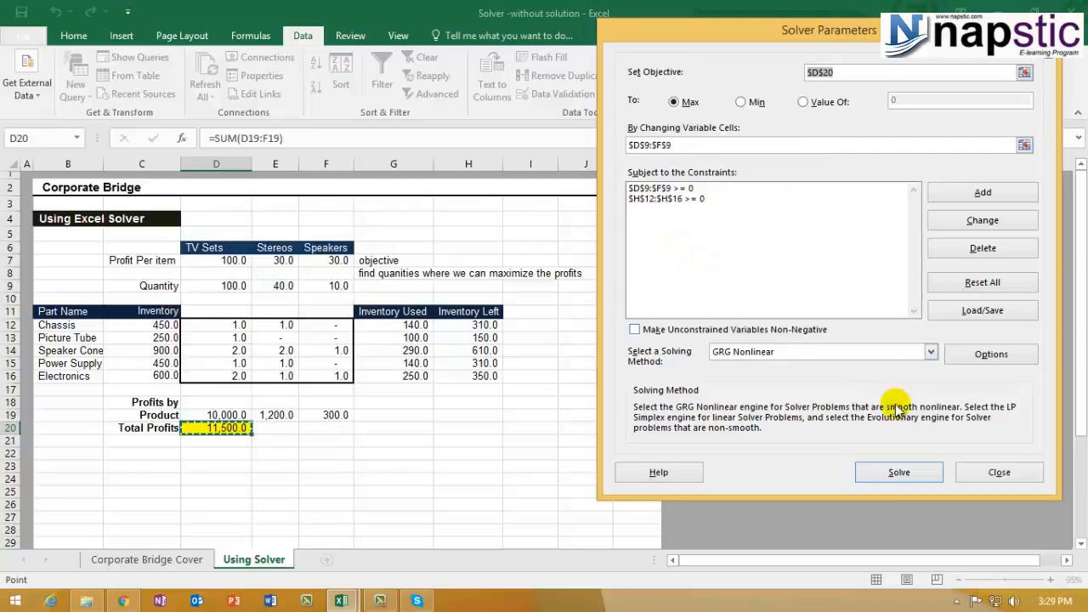
Step: Solve the model with the GRG Nonlinear method and keep the Solver solution in the sheet
click(880, 475)
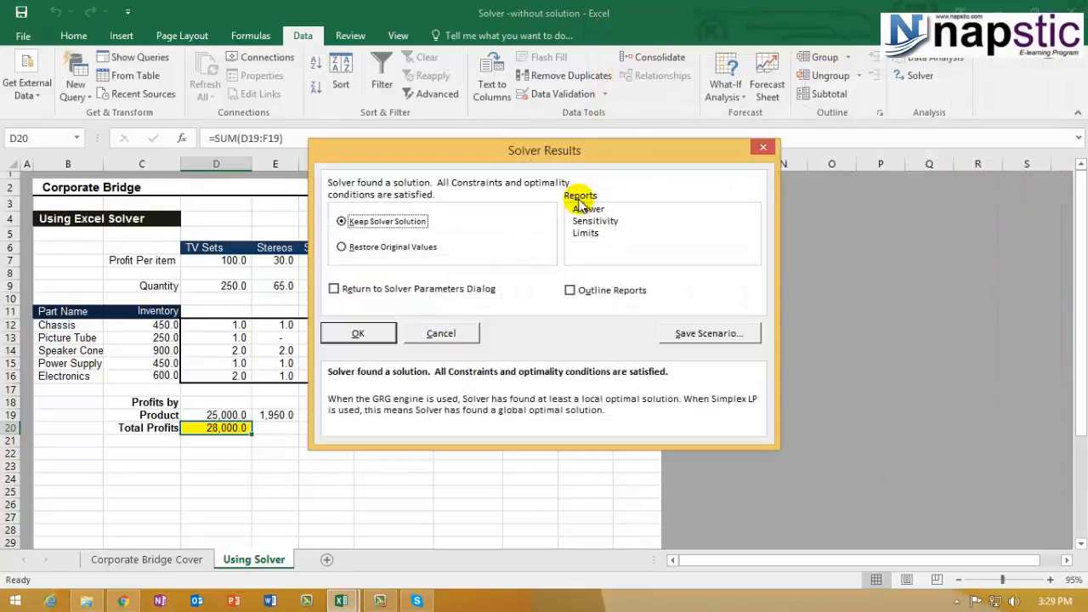
drag(616, 164, 841, 179)
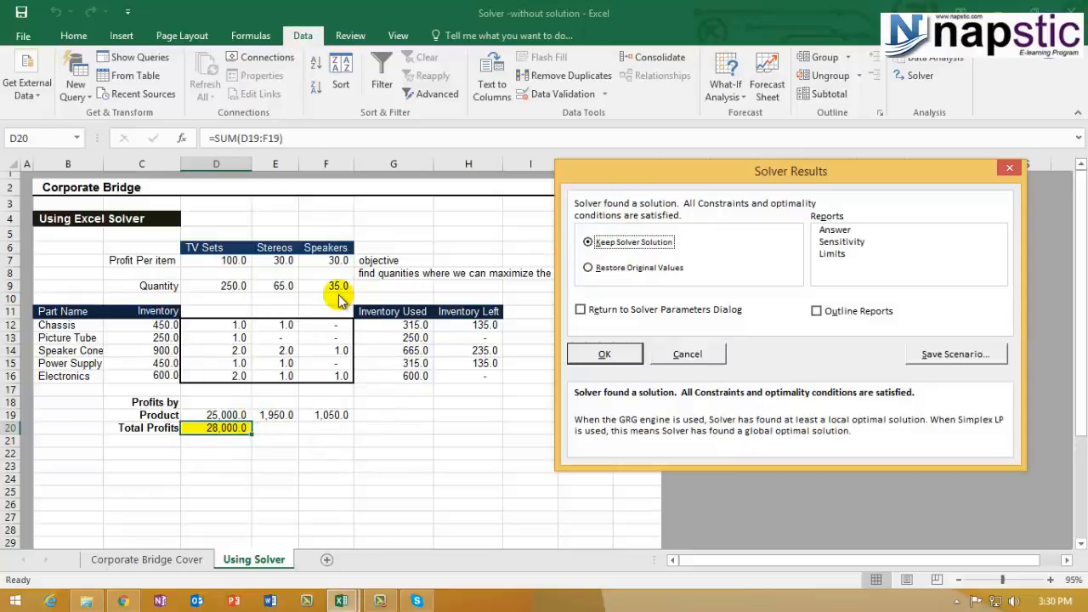
click(601, 354)
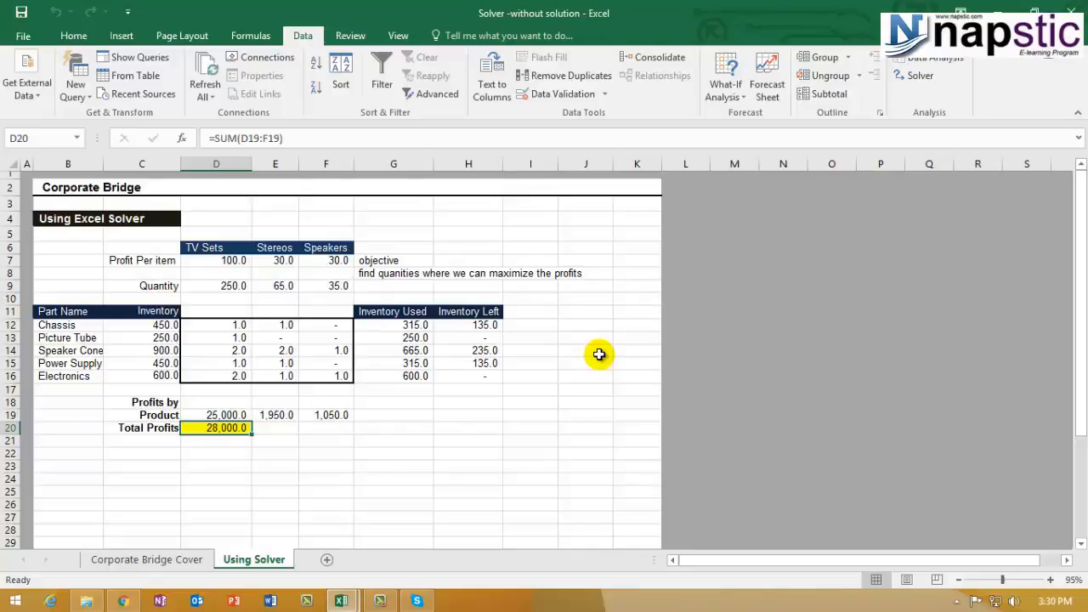